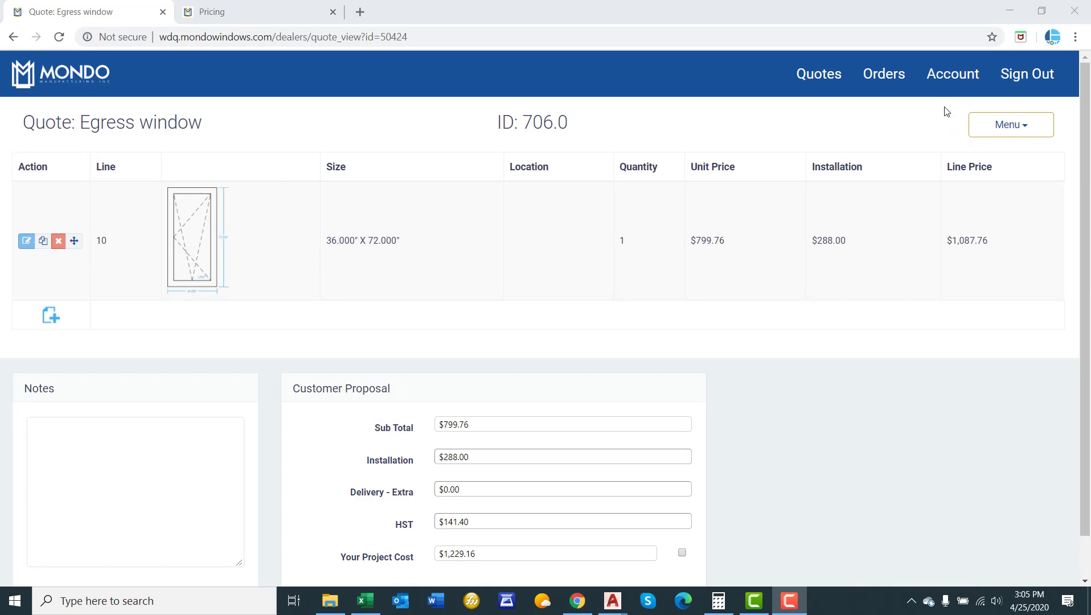
# - Open the Pricing page and review the Window Installation and Door Installation sections
pyautogui.click(945, 86)
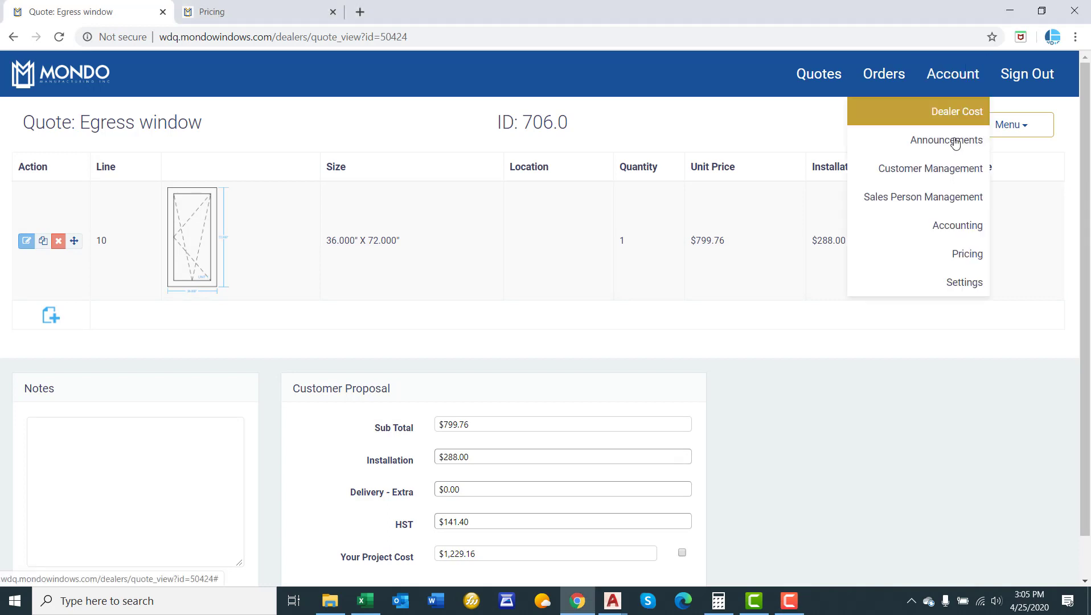
pyautogui.click(228, 11)
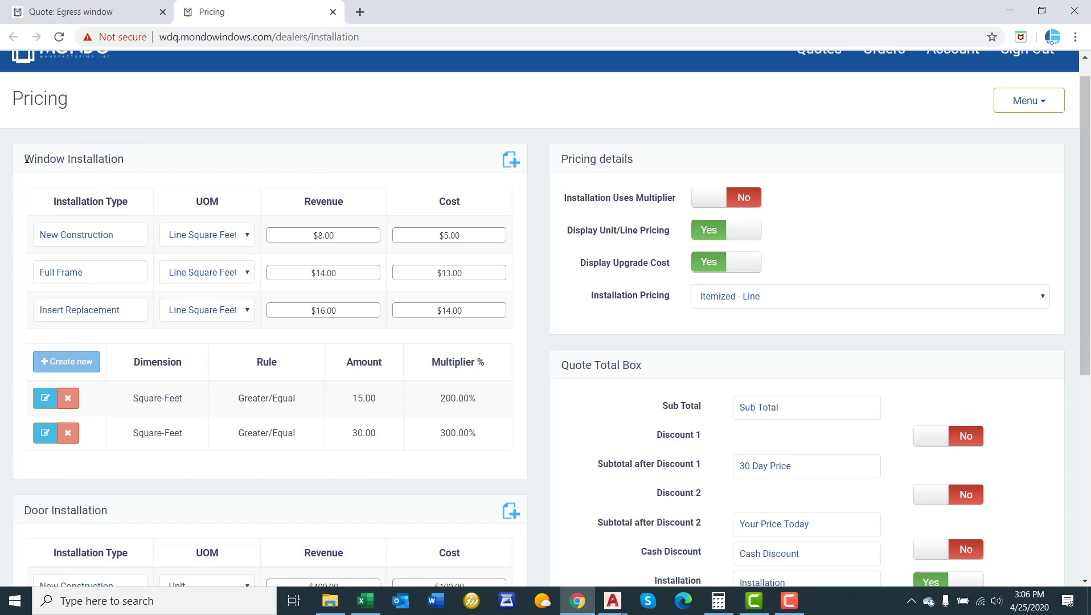
pyautogui.moveTo(26, 159); pyautogui.dragTo(137, 165)
pyautogui.click(137, 165)
pyautogui.scroll(-3, 136, 165)
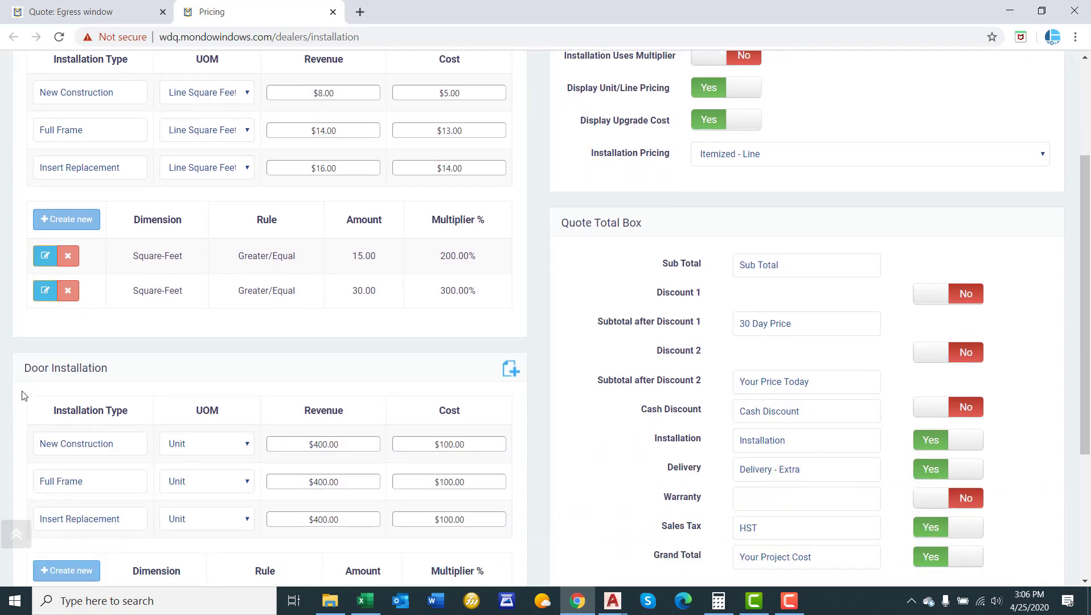
pyautogui.moveTo(25, 372); pyautogui.dragTo(117, 372)
pyautogui.click(117, 372)
pyautogui.scroll(2, 141, 395)
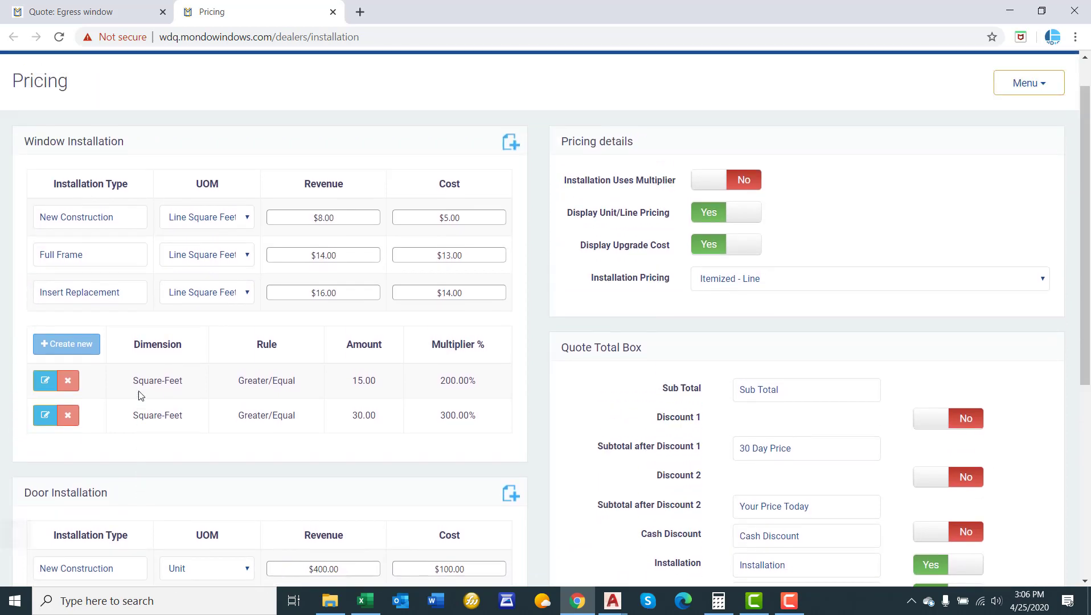
pyautogui.scroll(1, 140, 395)
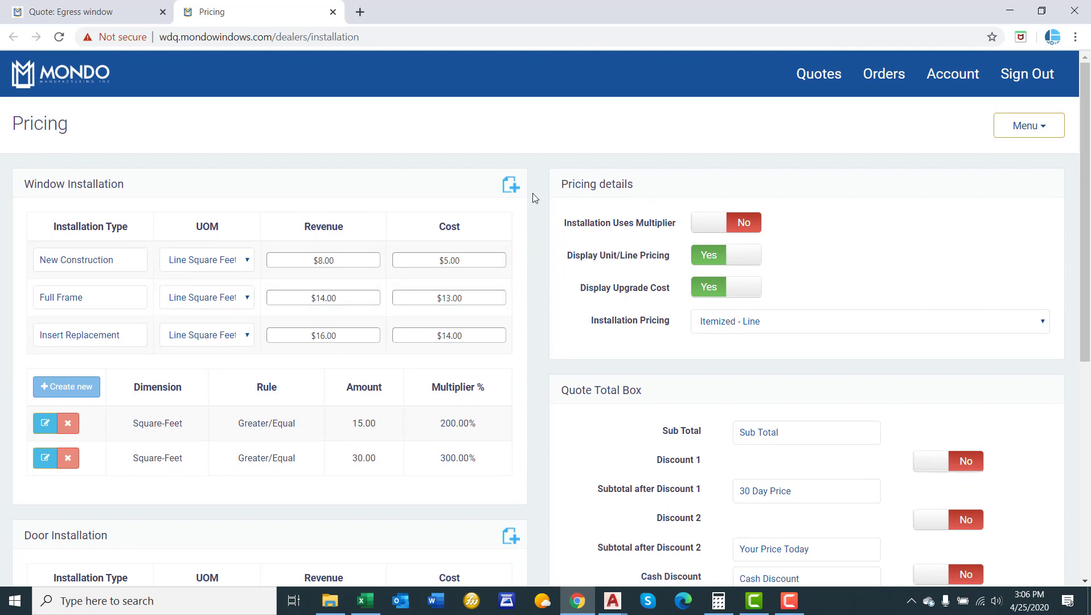
# - Add a window installation type named "Full Frame - Stucco" with Line as its unit of measure
pyautogui.click(509, 186)
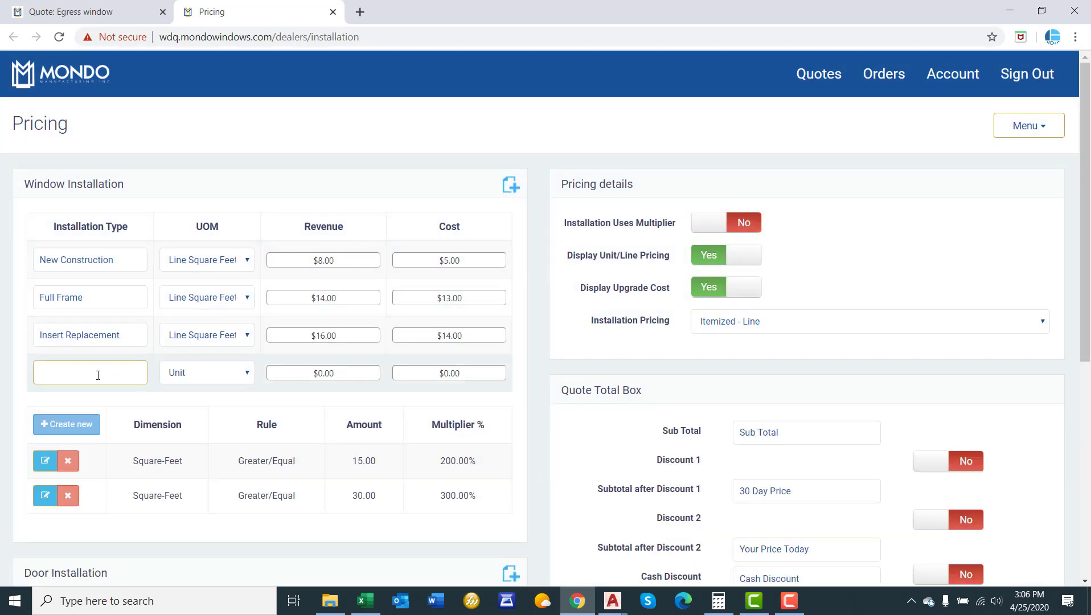
pyautogui.write('Full Frame - Stucco')
pyautogui.click(194, 373)
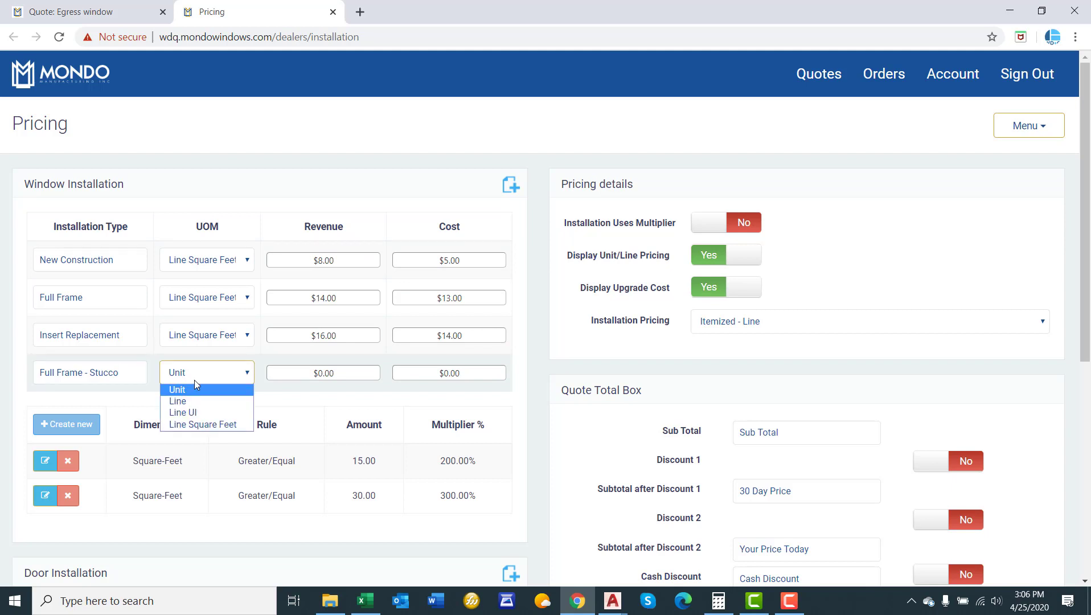
pyautogui.click(182, 401)
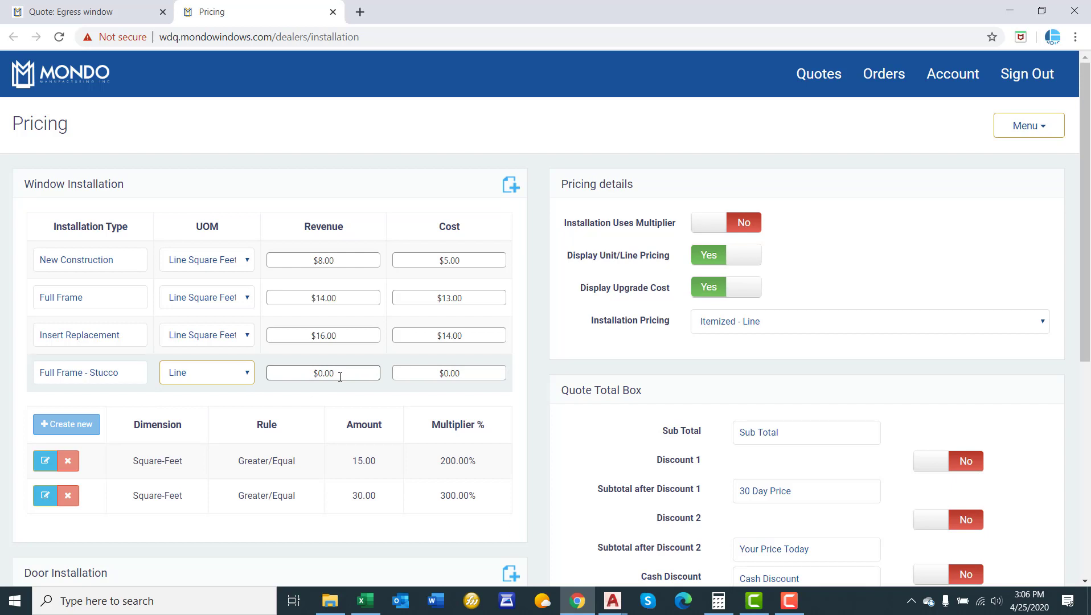
# - Set the Full Frame - Stucco revenue to $400 and cost to $100, and save the pricing
pyautogui.click(340, 377)
pyautogui.write('400')
pyautogui.click(486, 372)
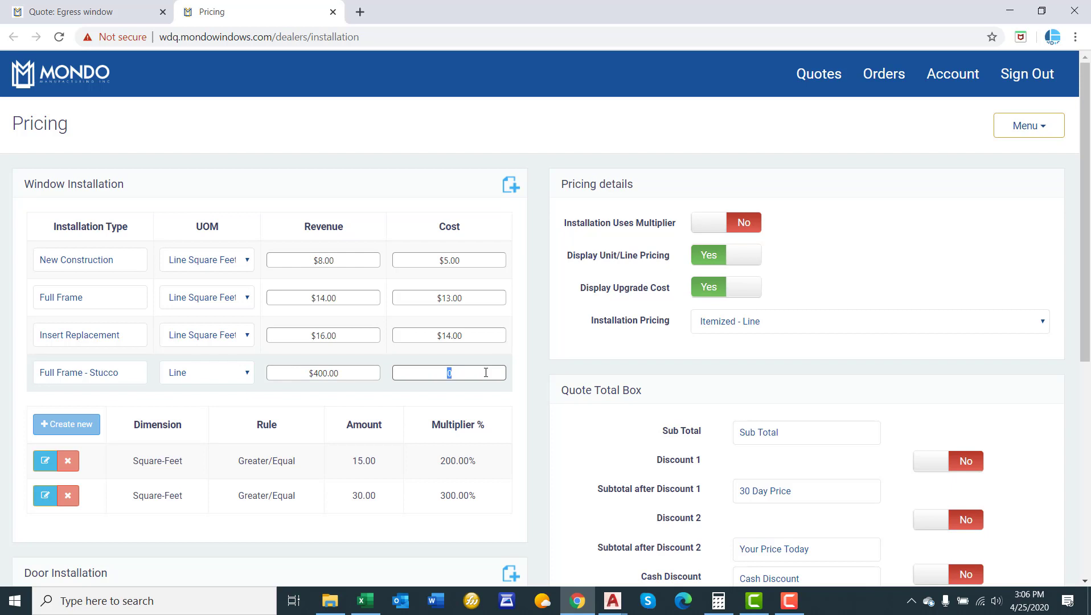
pyautogui.write('100')
pyautogui.click(1023, 126)
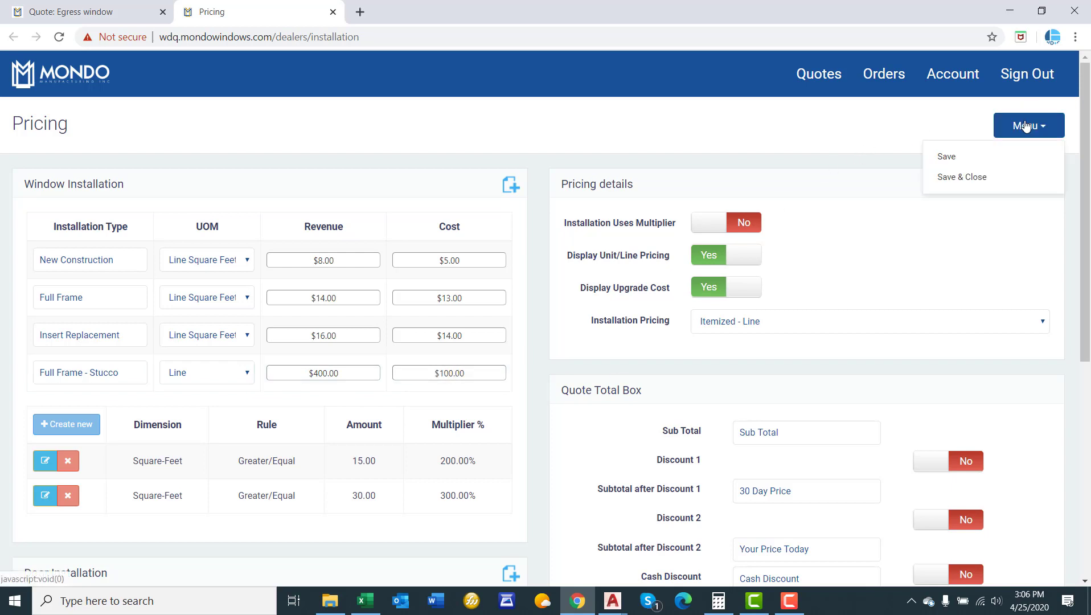
pyautogui.click(981, 156)
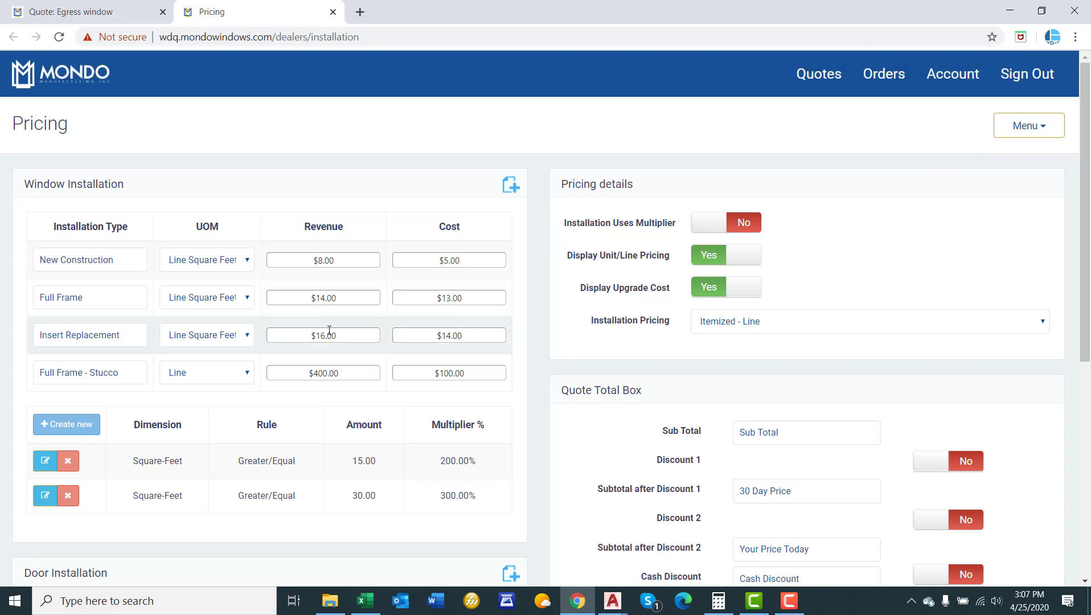
pyautogui.click(1027, 126)
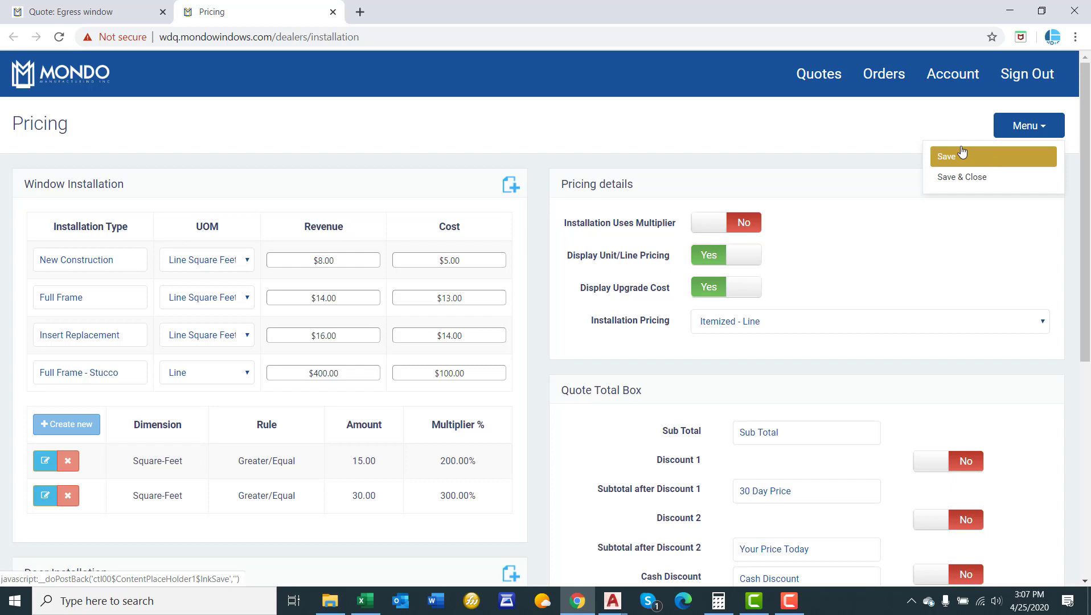
pyautogui.click(846, 135)
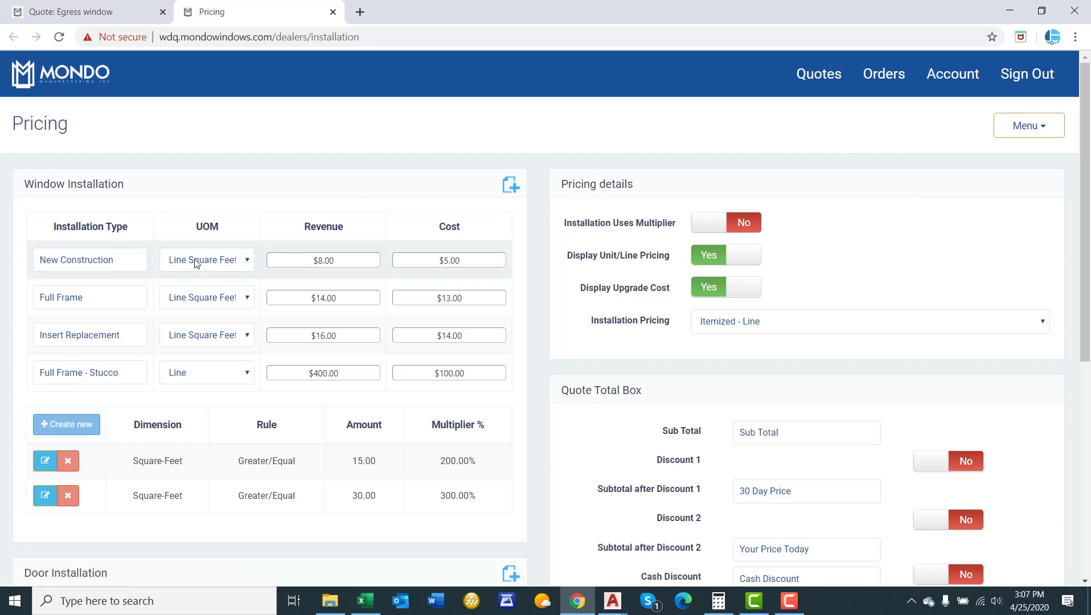
# - Review the unit-of-measure options, revenue and cost of the New Construction window installation type
pyautogui.click(225, 261)
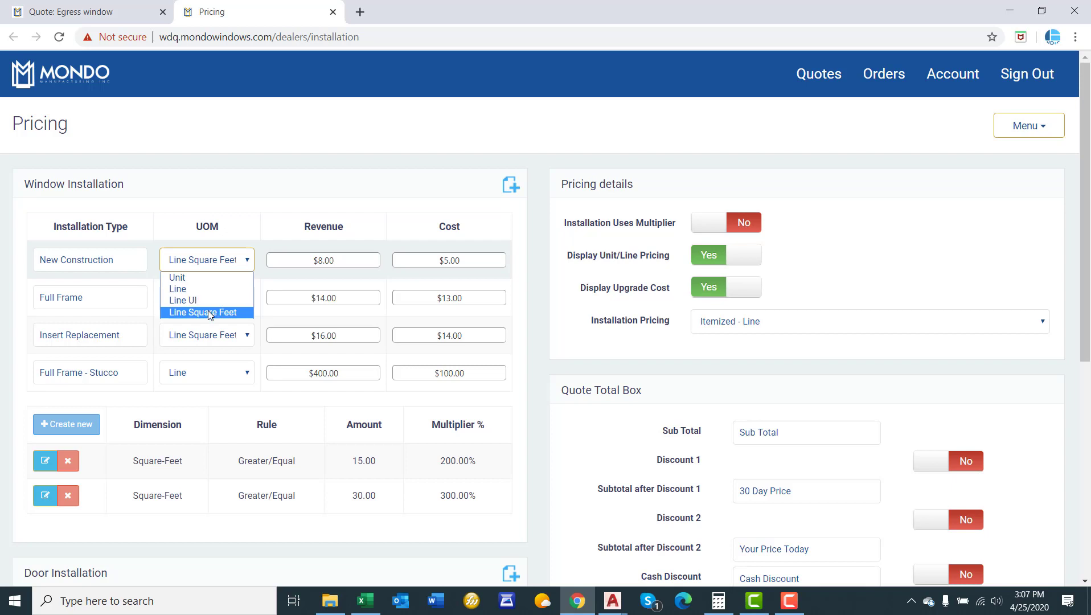
pyautogui.click(229, 251)
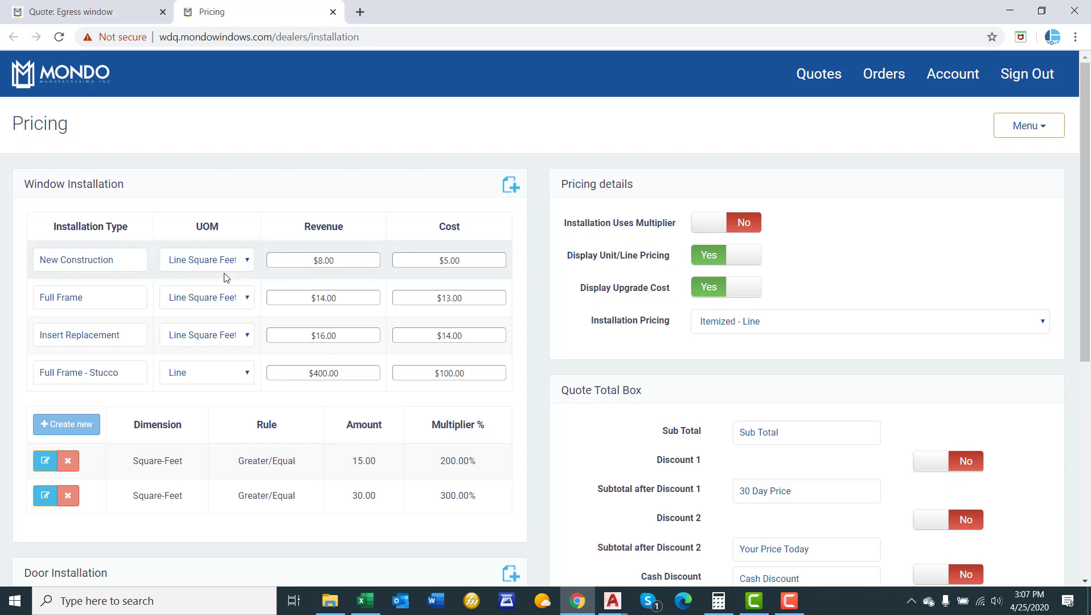
pyautogui.click(369, 261)
pyautogui.click(363, 264)
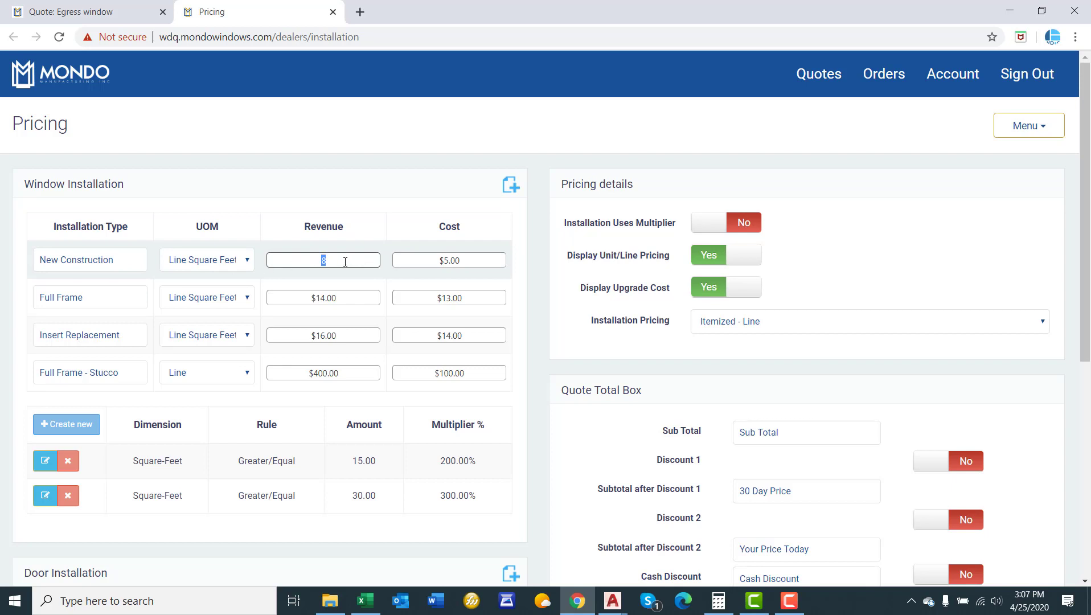
pyautogui.click(345, 262)
pyautogui.click(451, 259)
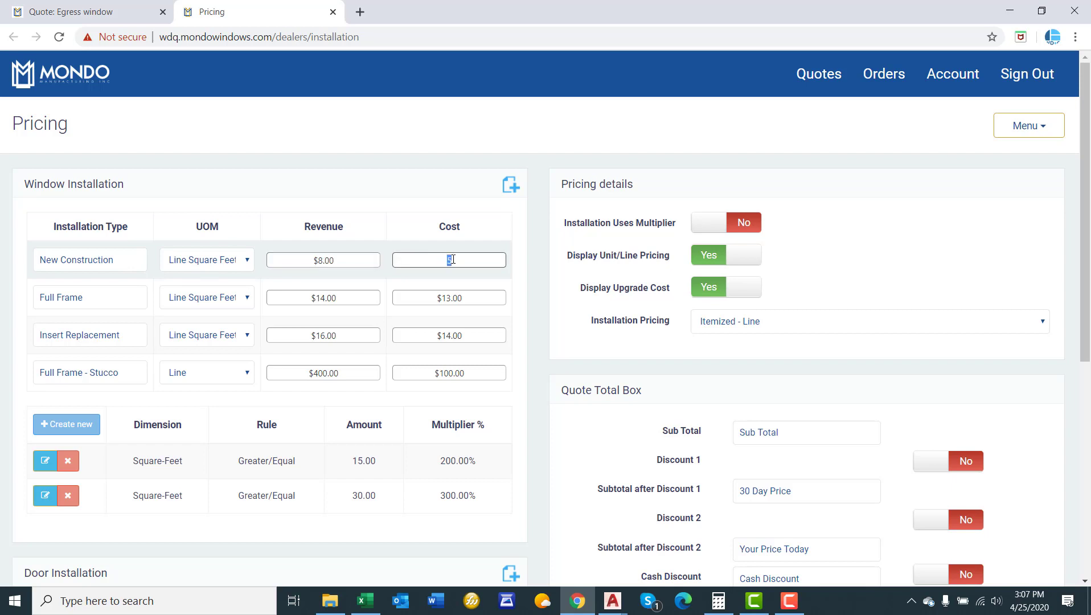
pyautogui.click(413, 172)
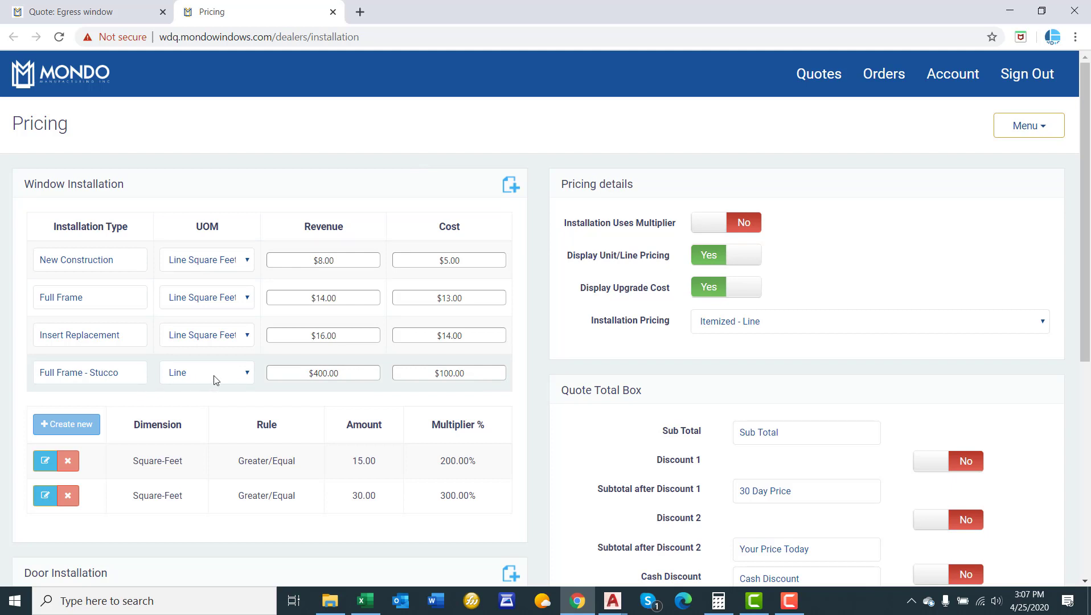
# - Examine the Full Frame - Stucco amounts, the window multiplier rules and the door installation pricing
pyautogui.click(337, 373)
pyautogui.click(424, 371)
pyautogui.scroll(-1, 452, 378)
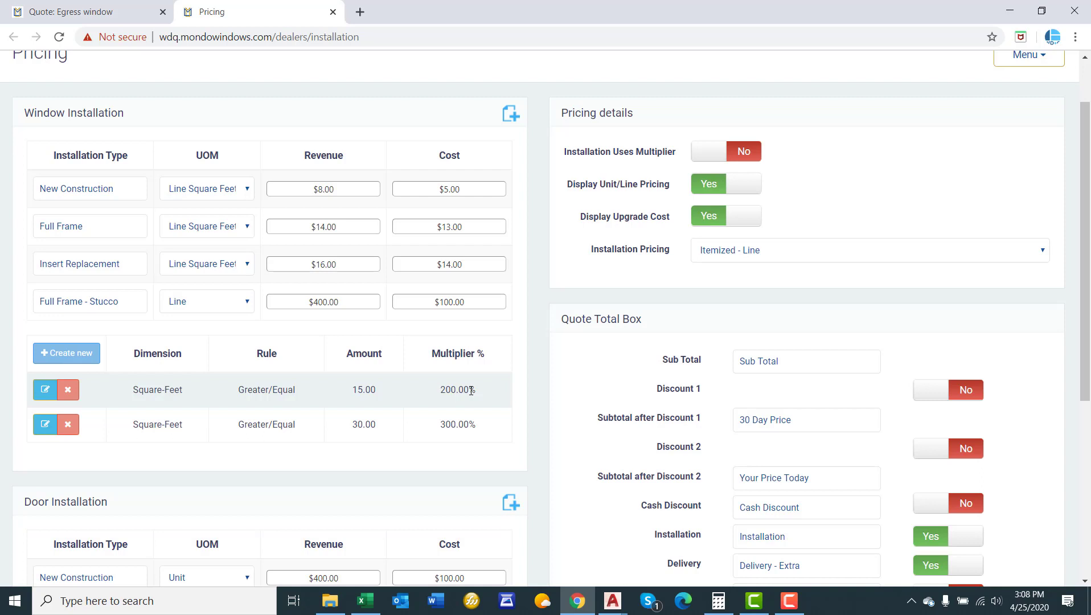
pyautogui.click(322, 187)
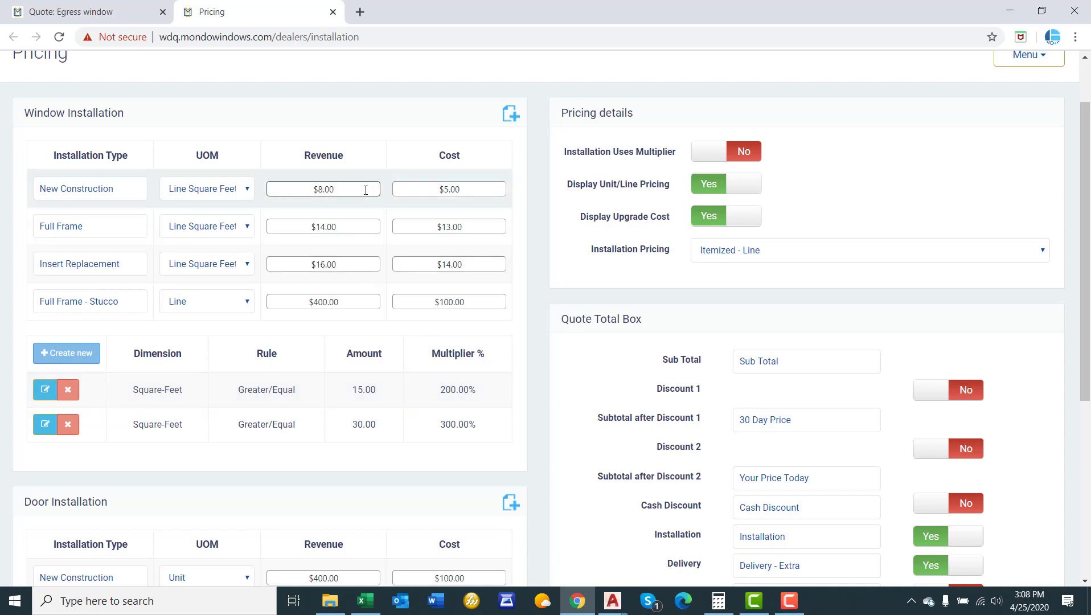
pyautogui.click(140, 184)
pyautogui.click(299, 186)
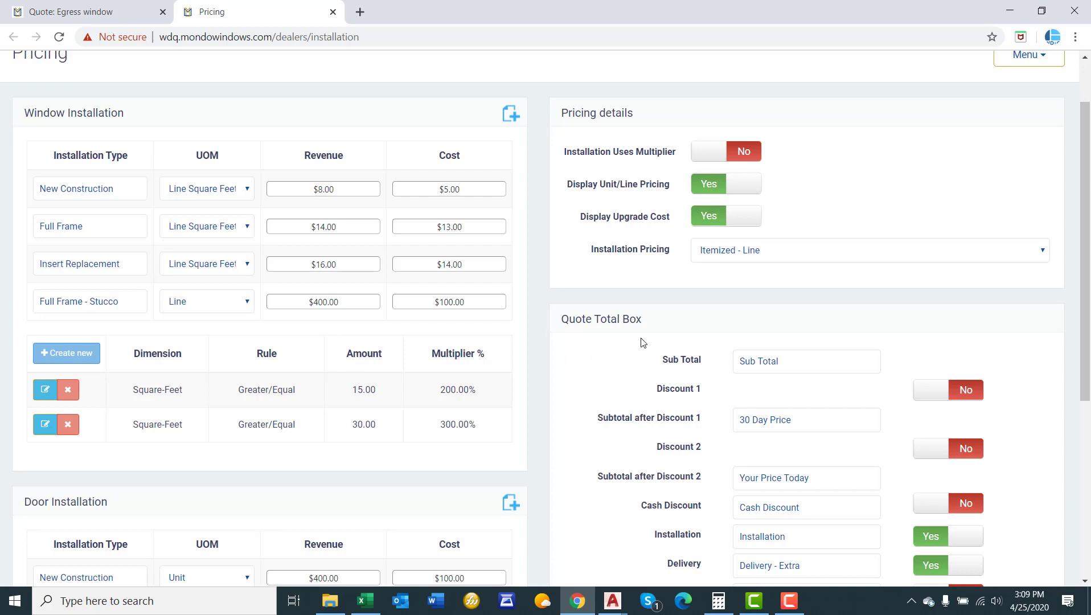
pyautogui.scroll(-5, 565, 344)
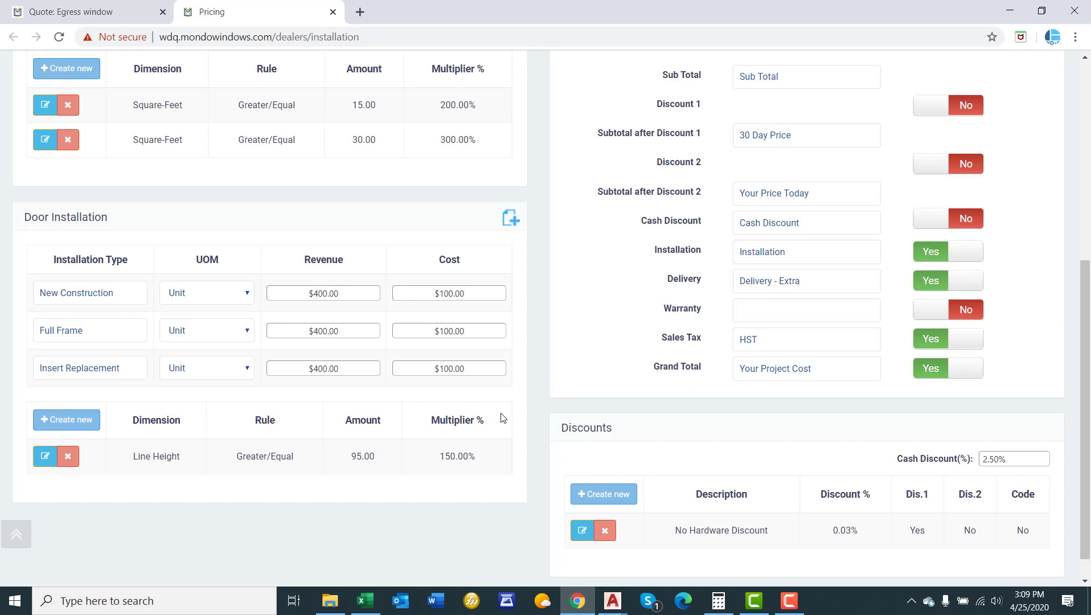
pyautogui.scroll(5, 502, 418)
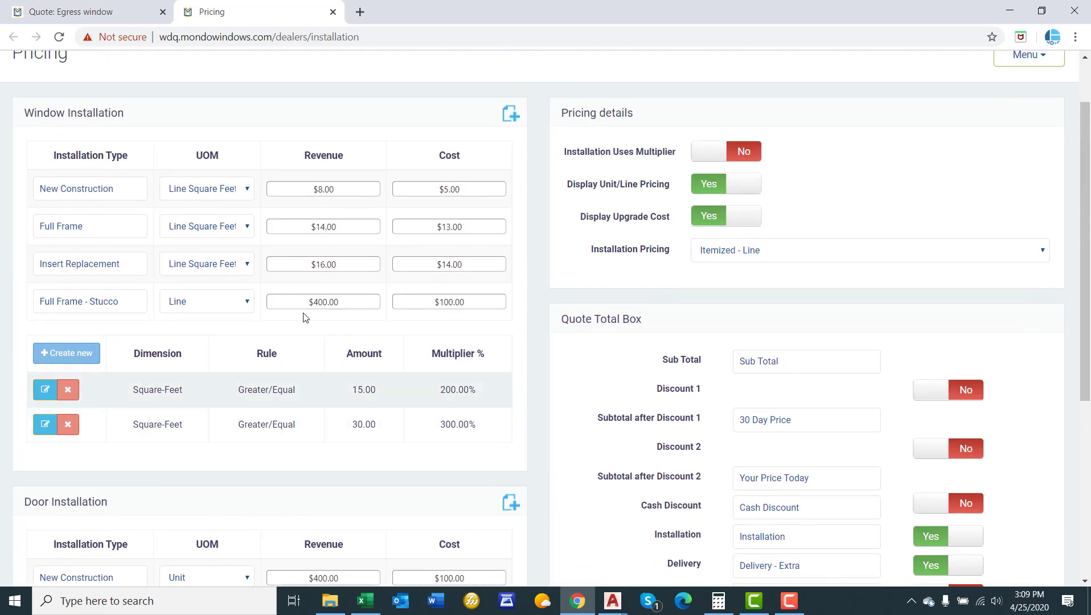
# - Open line 10 of the Egress window quote and review its dimensions and installation price
pyautogui.click(69, 4)
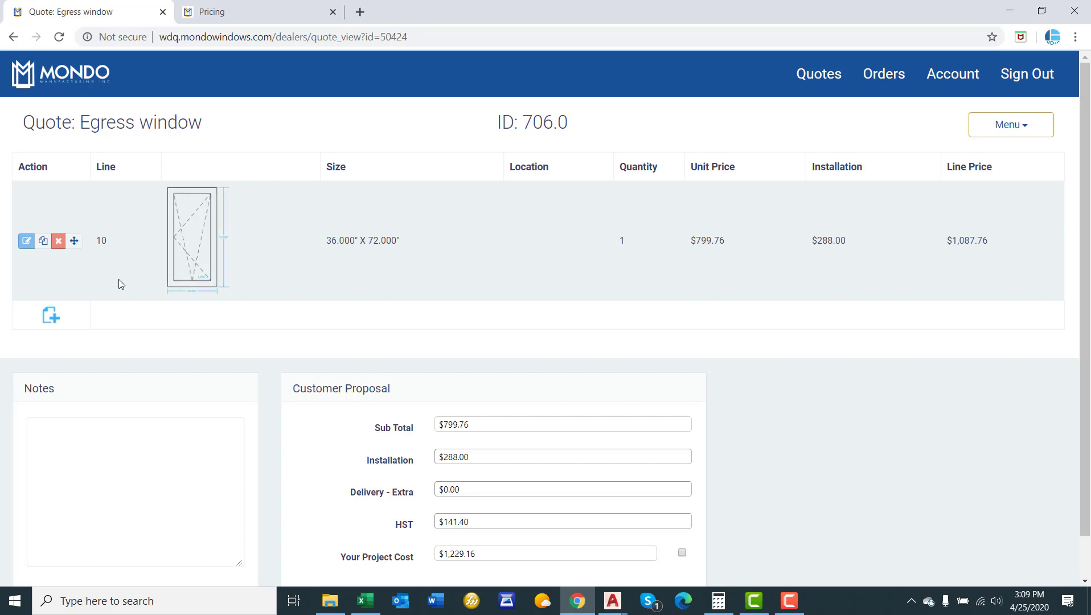
pyautogui.click(26, 241)
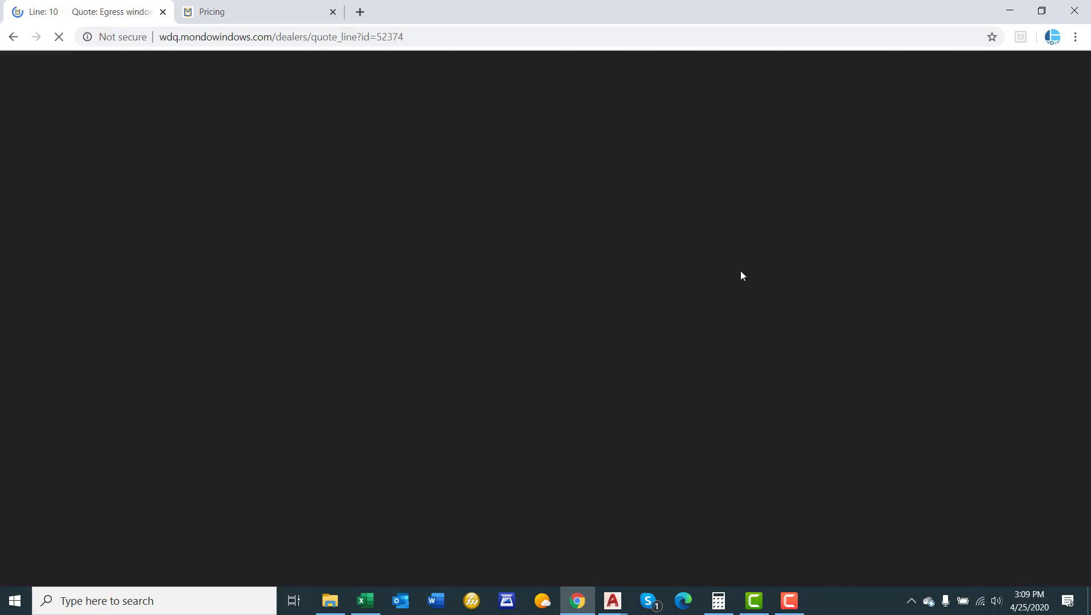
pyautogui.scroll(-5, 740, 273)
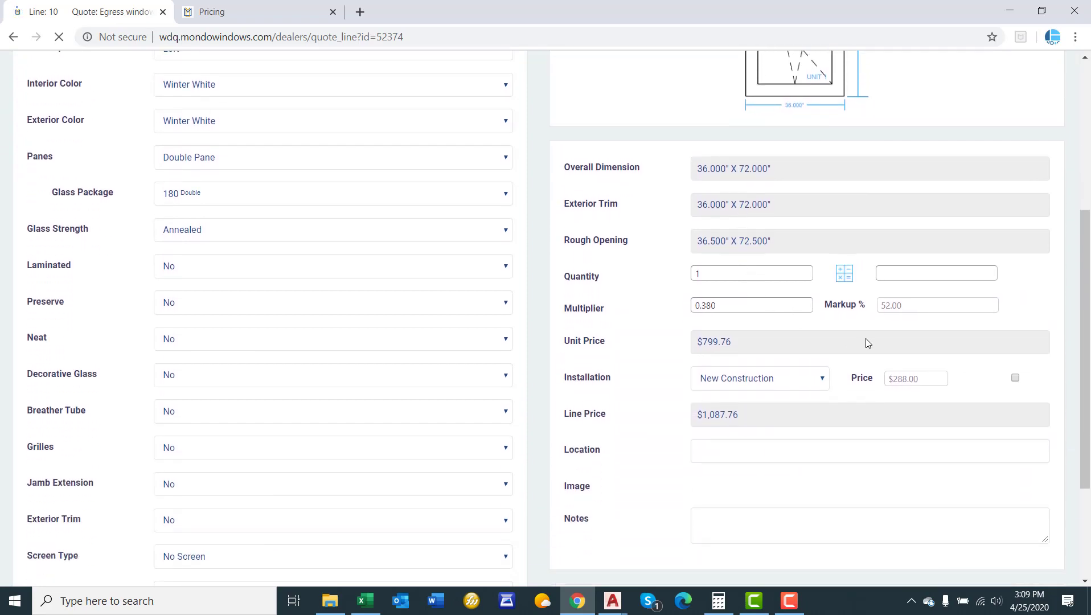
pyautogui.scroll(3, 867, 342)
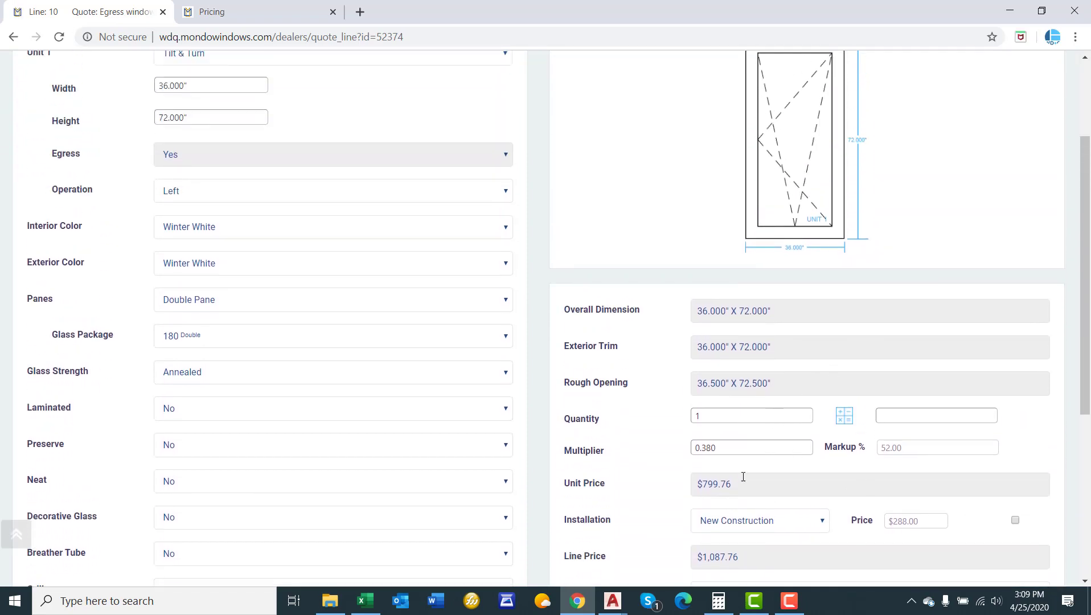
# - In Calculator, multiply 18 by 8, using the New Construction revenue rate from the Pricing page
pyautogui.click(719, 601)
pyautogui.click(372, 361)
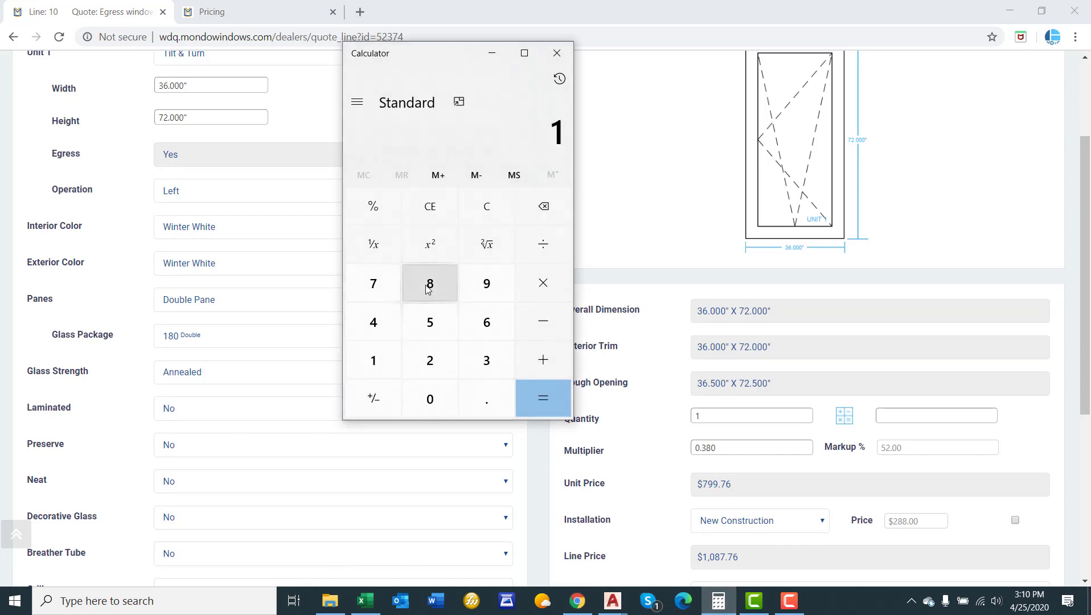
pyautogui.click(429, 287)
pyautogui.click(212, 11)
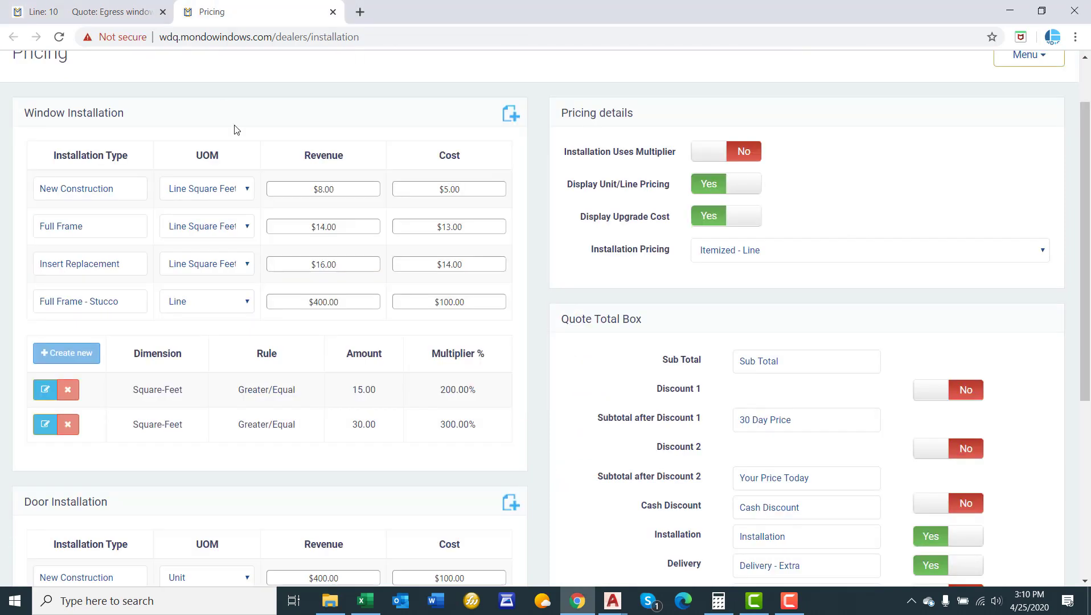
pyautogui.click(343, 191)
pyautogui.click(718, 601)
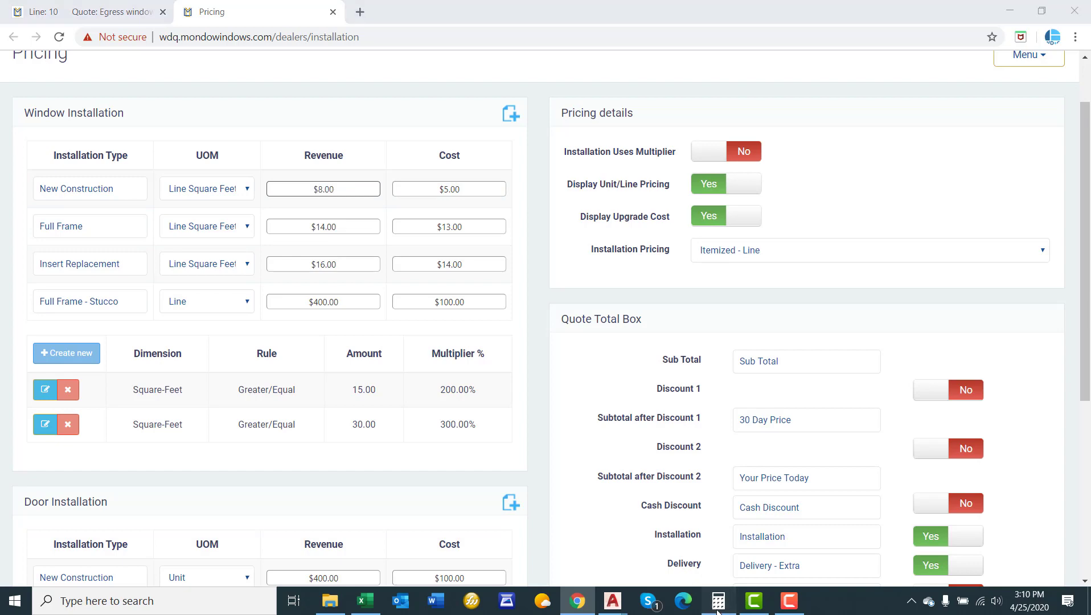
pyautogui.click(536, 282)
pyautogui.click(418, 292)
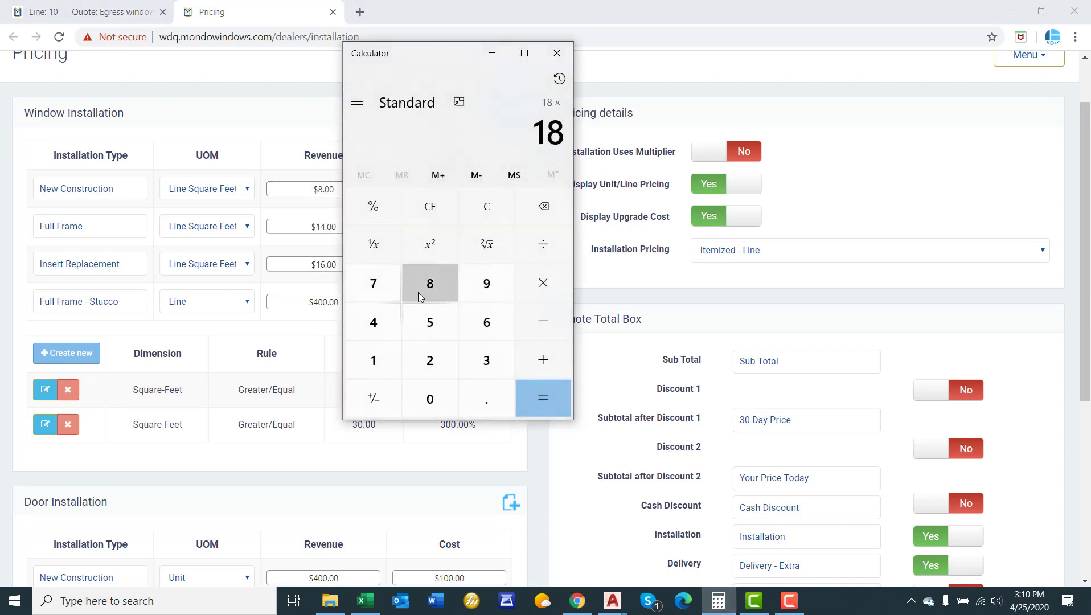
pyautogui.click(538, 404)
# - Return to quote line 10 and reposition the calculator clear of the window's width and height values
pyautogui.scroll(-1, 680, 401)
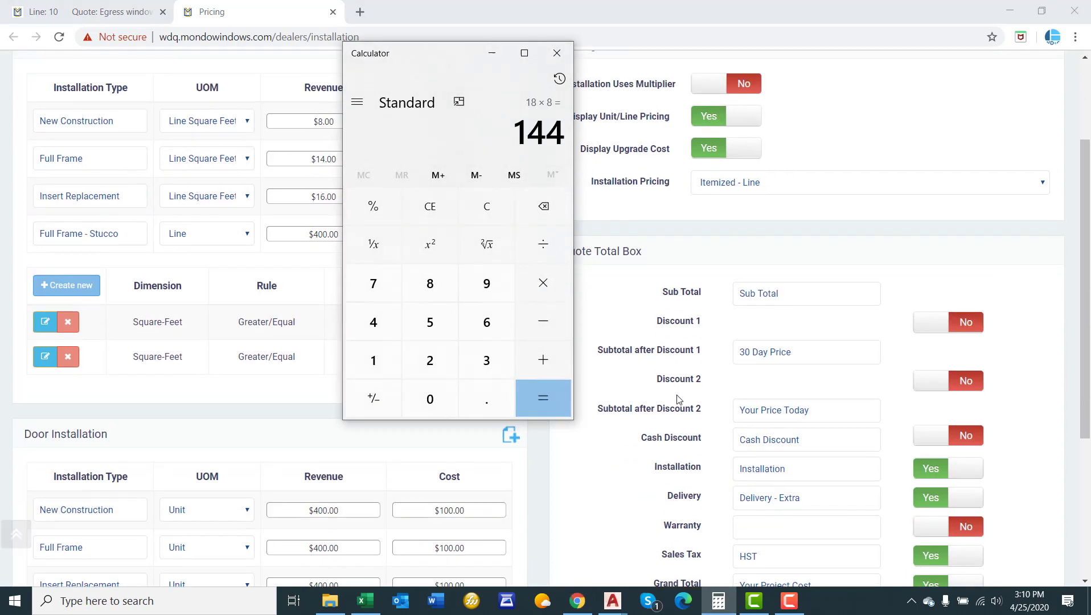
pyautogui.scroll(1, 678, 399)
pyautogui.scroll(-2, 678, 399)
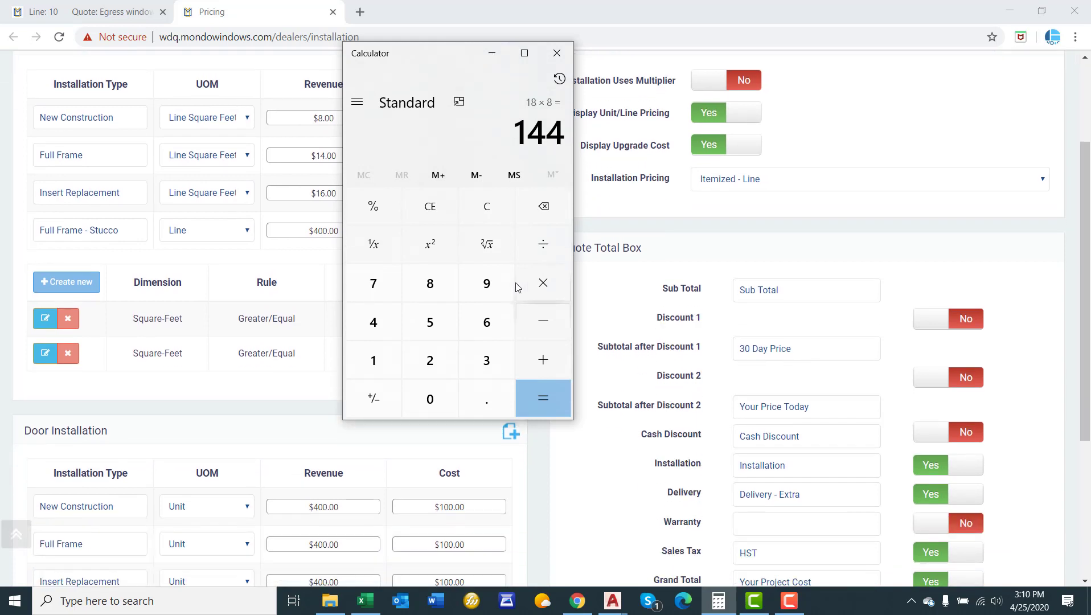
pyautogui.click(131, 7)
pyautogui.click(719, 600)
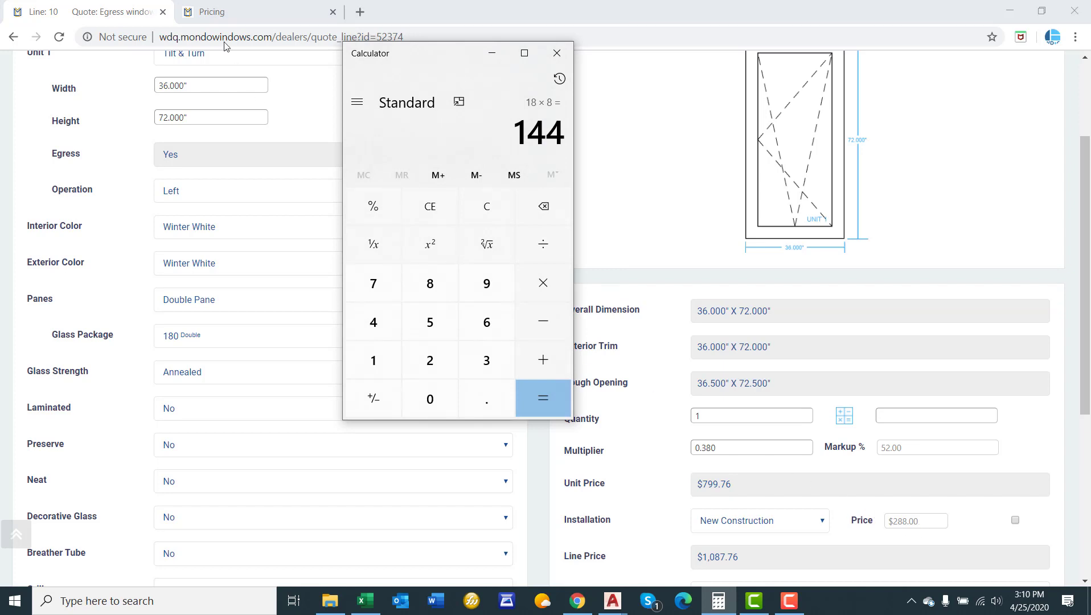
pyautogui.moveTo(447, 63); pyautogui.dragTo(545, 61)
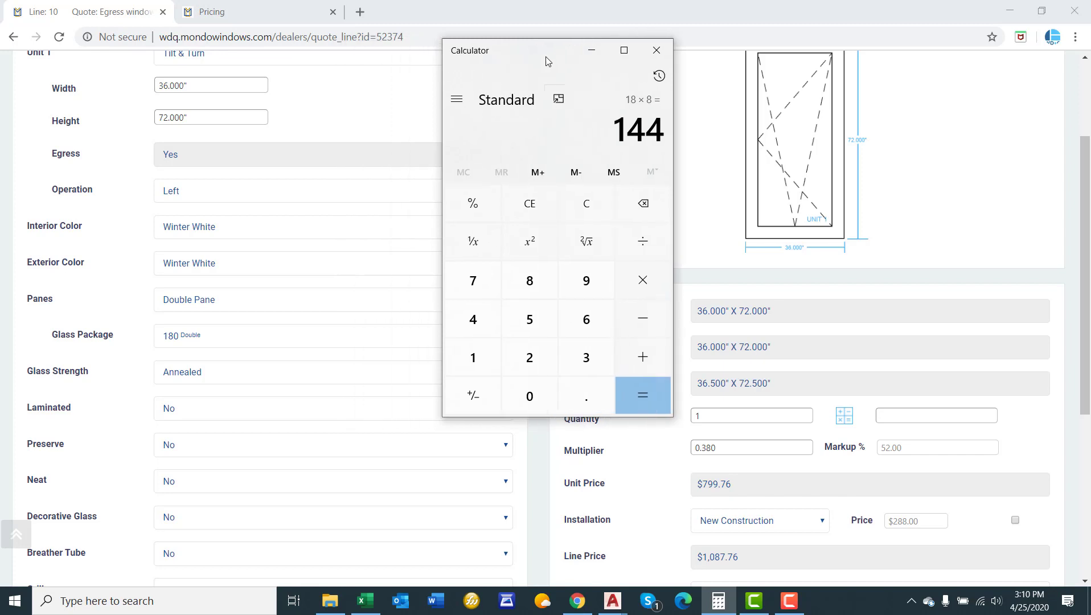
# - Check the square-feet multiplier rules on the Pricing page and multiply the calculator's 144 by 2
pyautogui.click(270, 20)
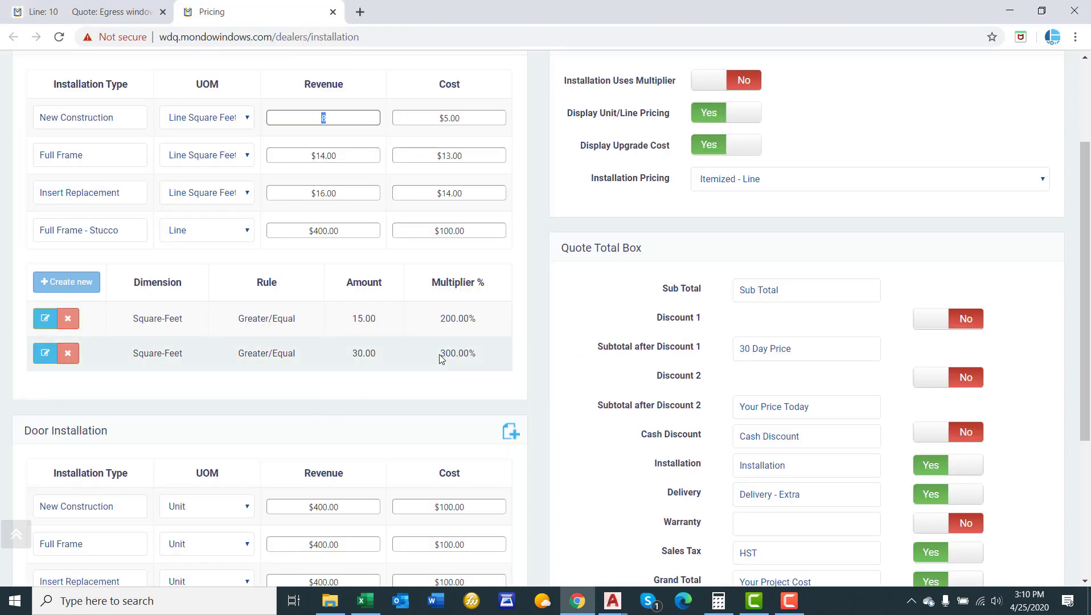
pyautogui.click(719, 601)
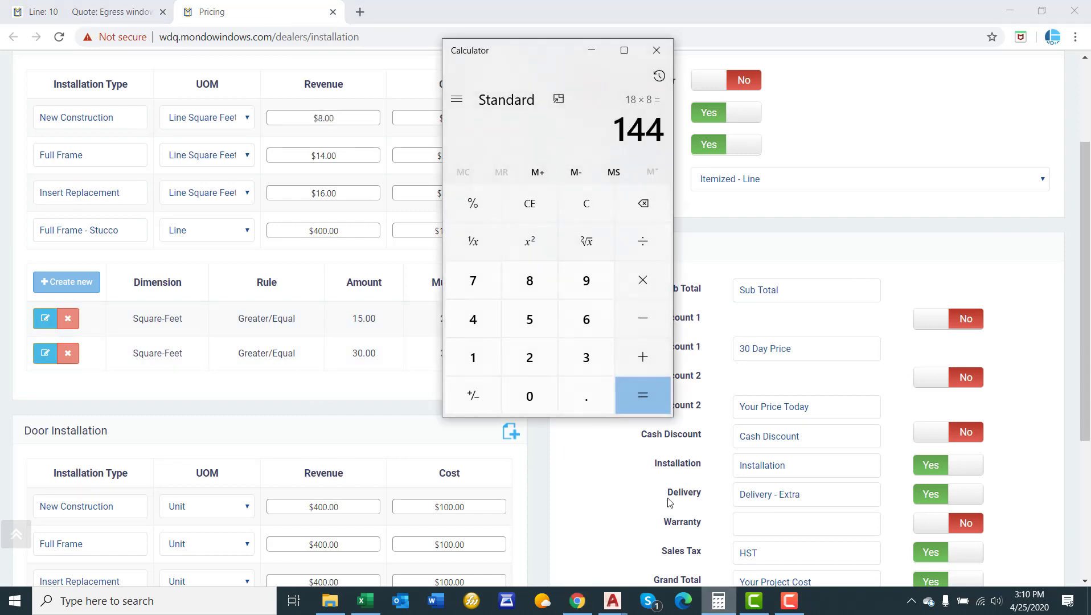
pyautogui.click(648, 281)
pyautogui.click(530, 358)
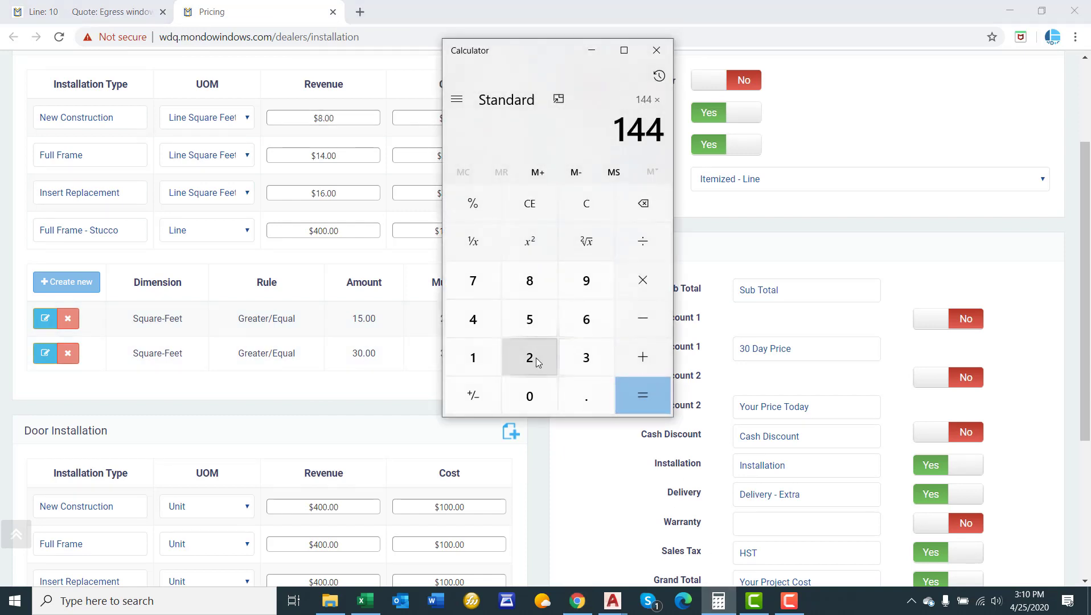
pyautogui.click(638, 393)
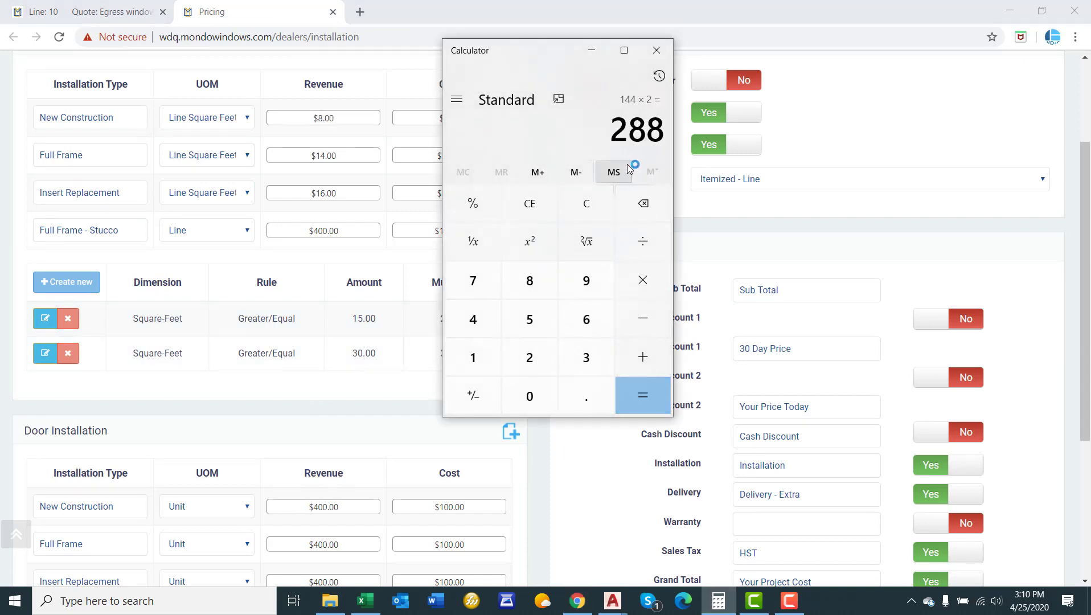
# - Set line 10's installation to Full Frame - Stucco and compare its price with the rate on the Pricing page
pyautogui.click(66, 6)
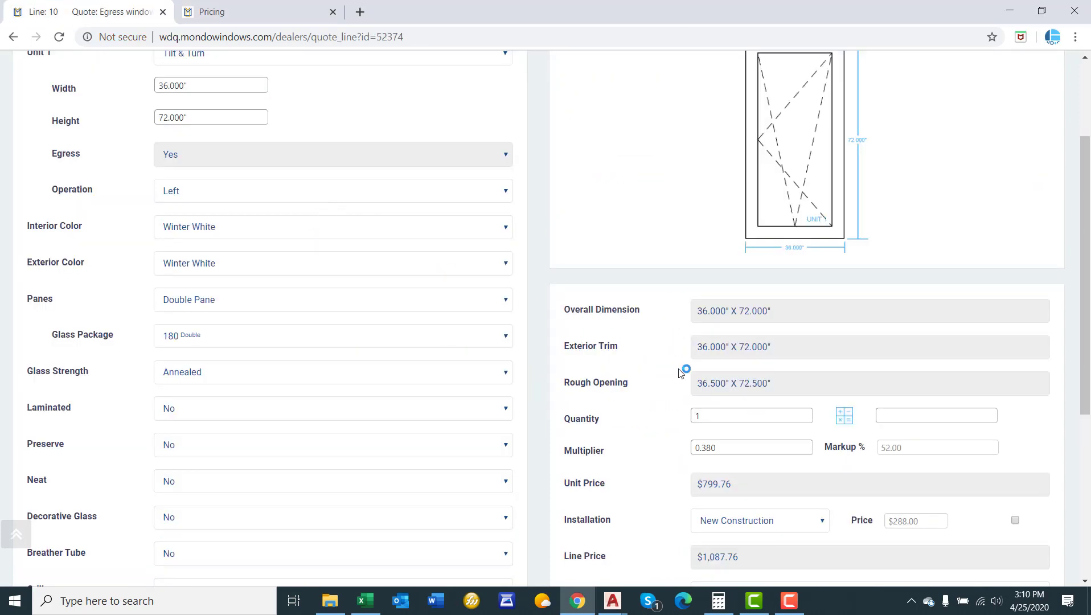
pyautogui.scroll(-1, 723, 387)
pyautogui.click(762, 449)
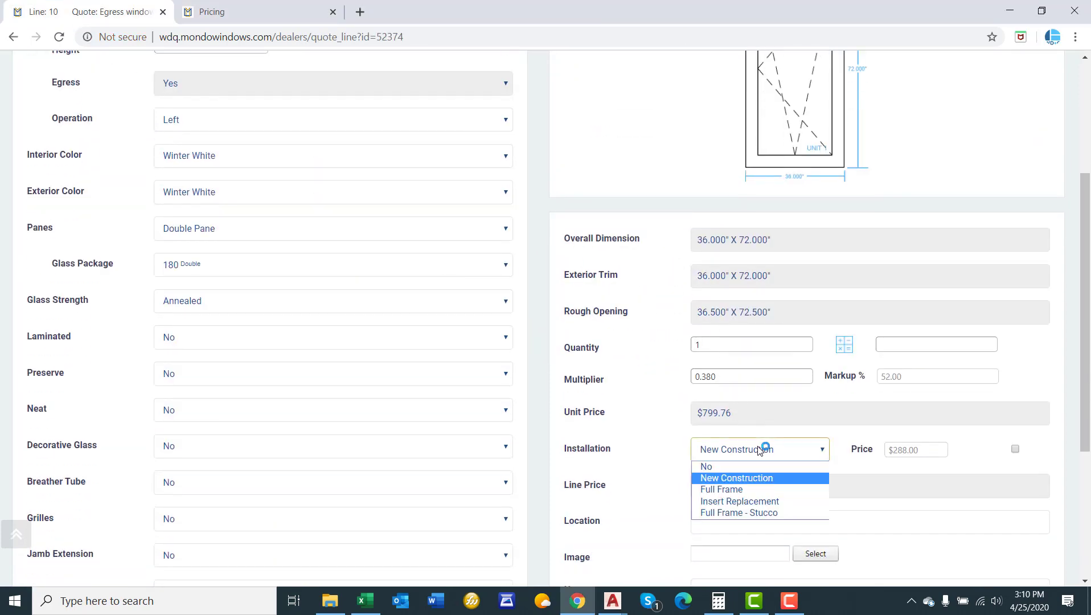
pyautogui.click(749, 513)
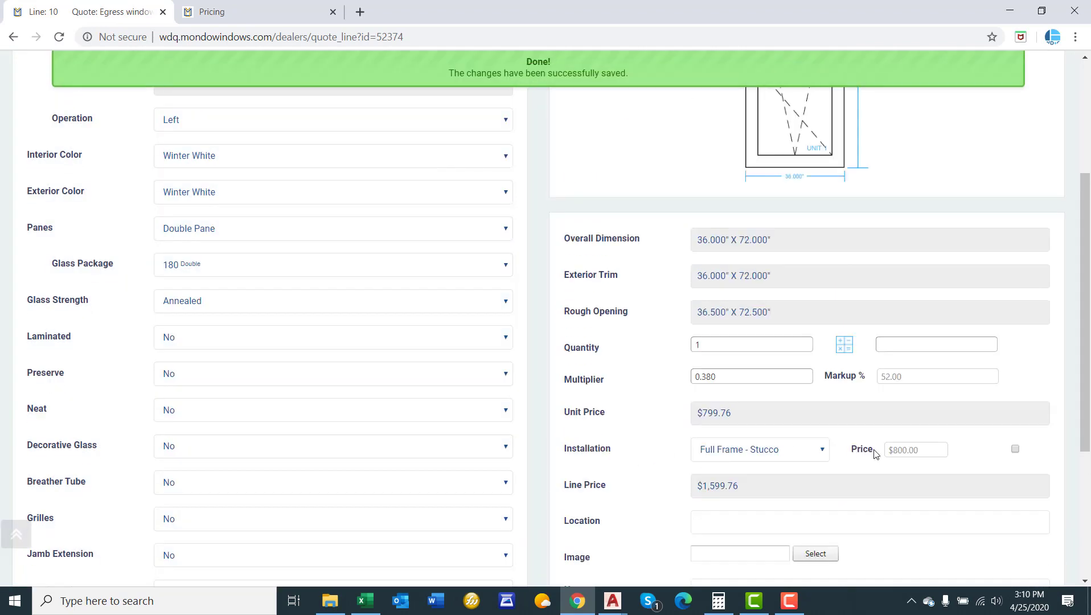
pyautogui.click(236, 4)
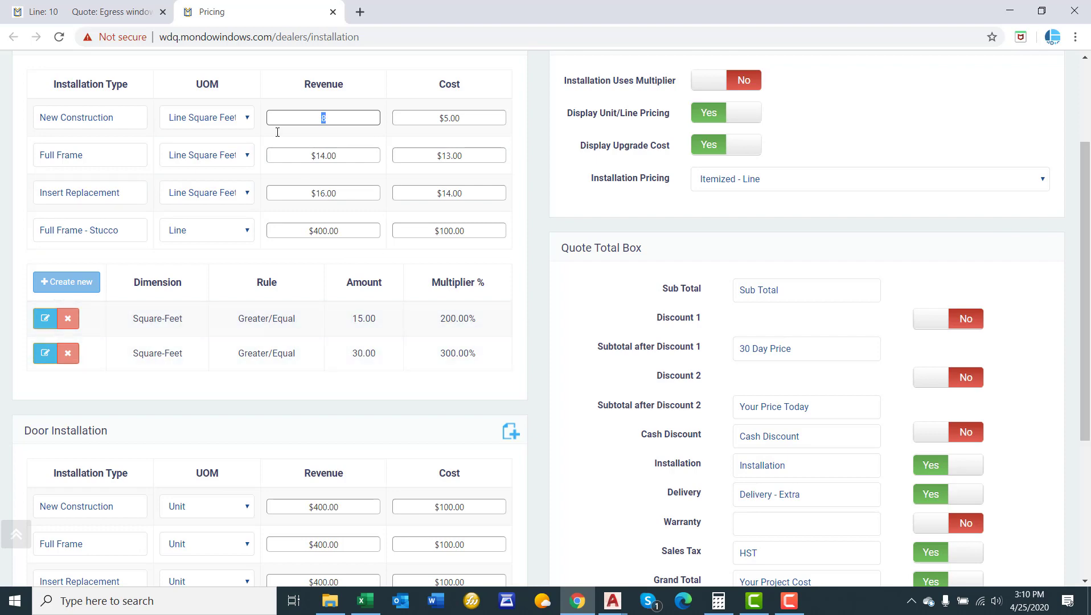
pyautogui.click(125, 4)
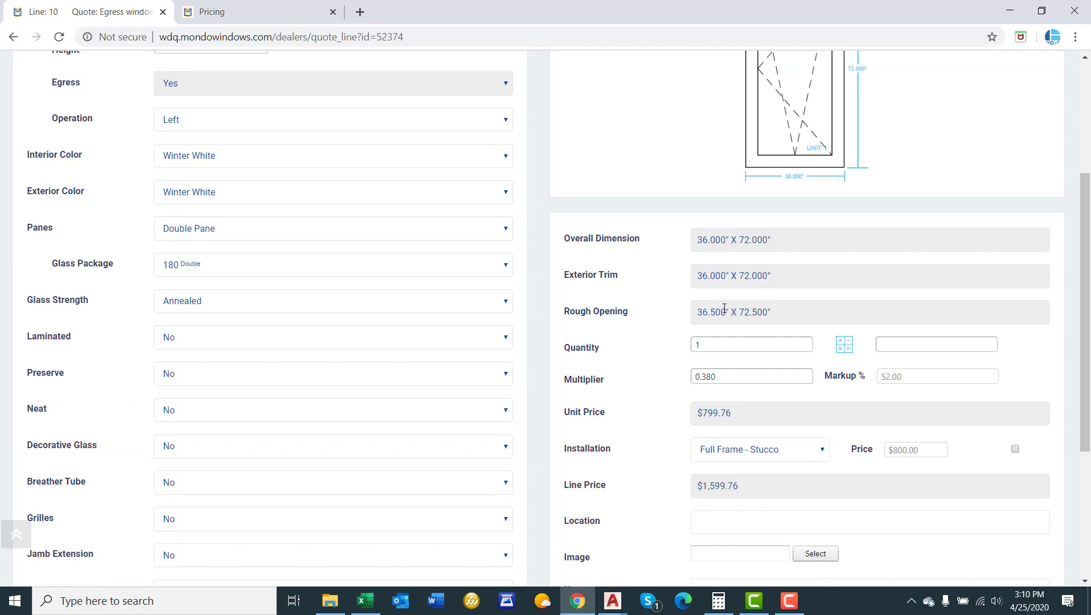
# - Set Installation Uses Multiplier to Yes in the pricing details and save the pricing settings
pyautogui.click(335, 5)
pyautogui.scroll(2, 592, 250)
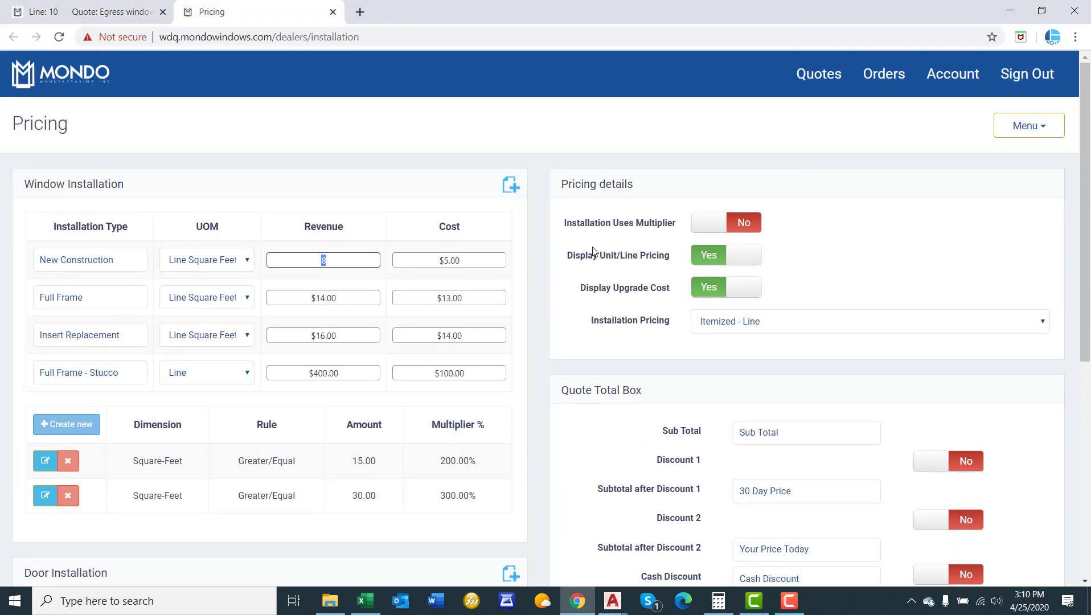
pyautogui.click(566, 223)
pyautogui.click(751, 223)
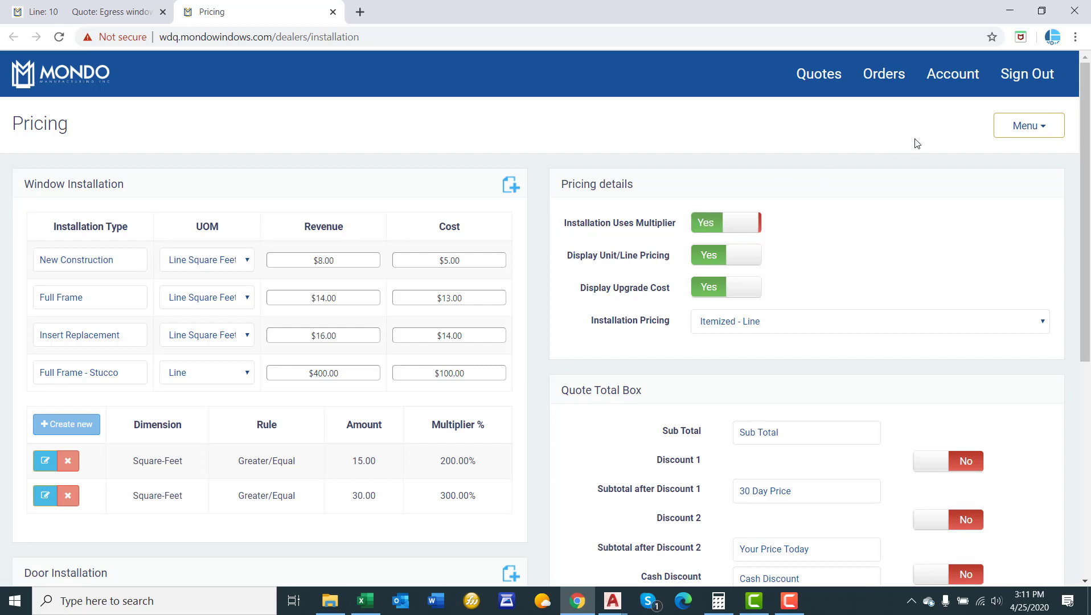
pyautogui.click(998, 133)
pyautogui.click(997, 157)
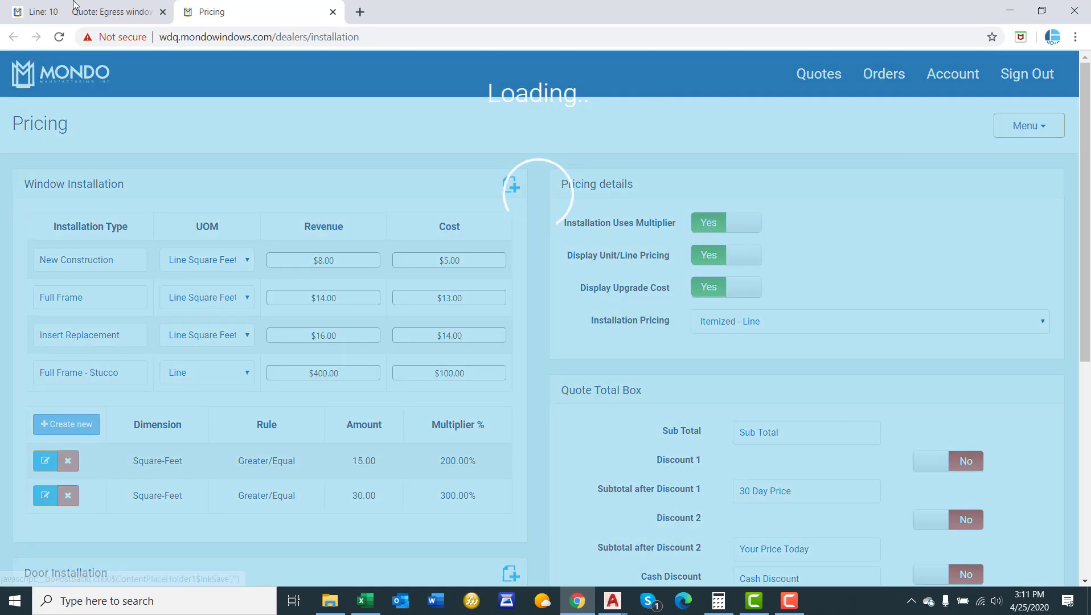
# - Save quote line 10 again to recalculate it with the new pricing setting and review its installation price
pyautogui.hotkey('ctrl', 'shift', 'Tab')
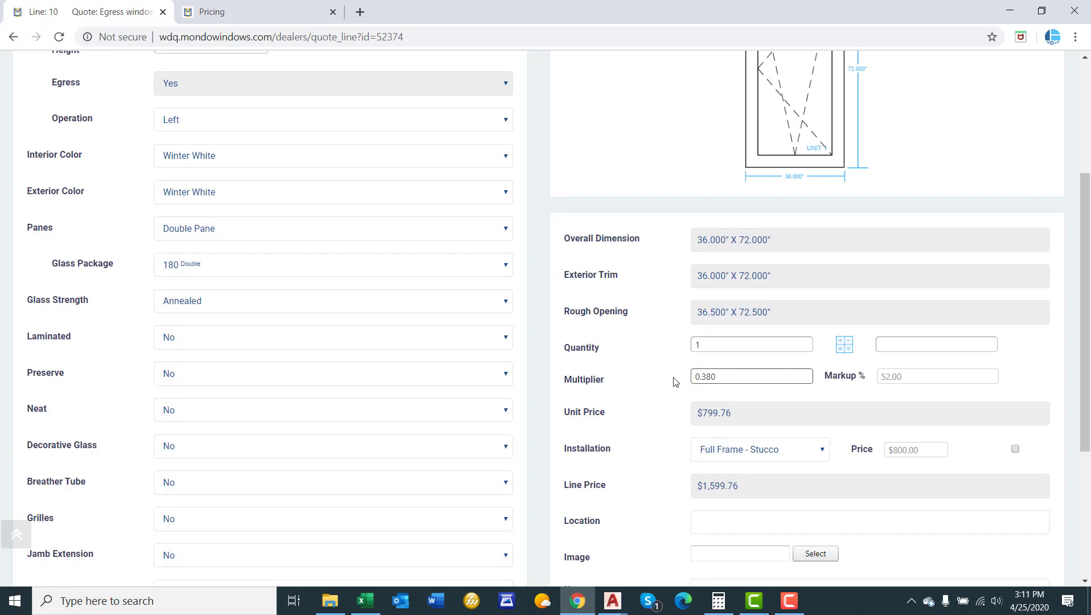
pyautogui.scroll(3, 652, 372)
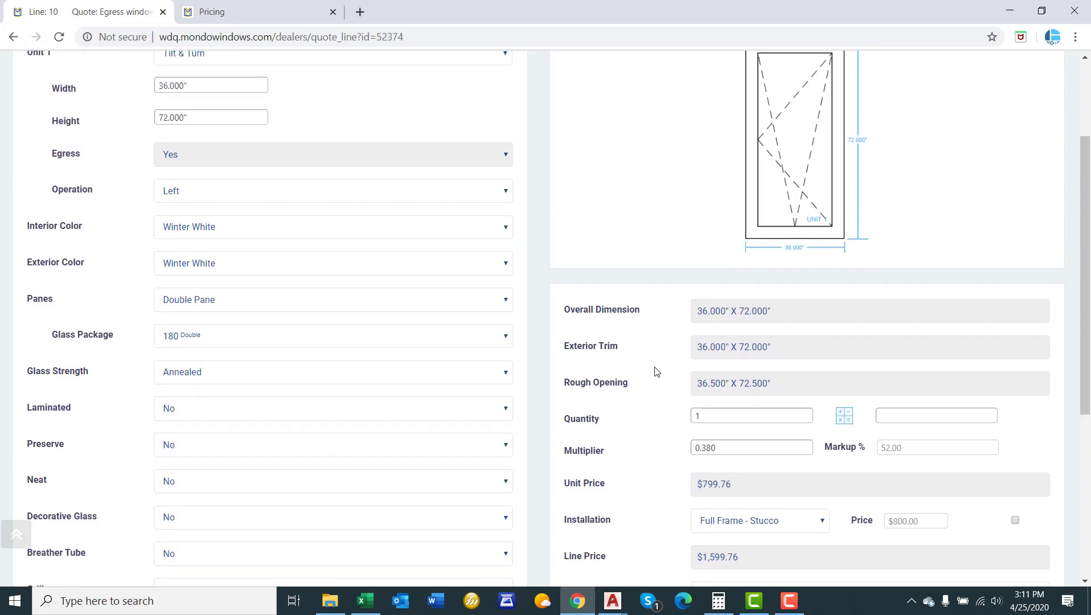
pyautogui.click(1007, 60)
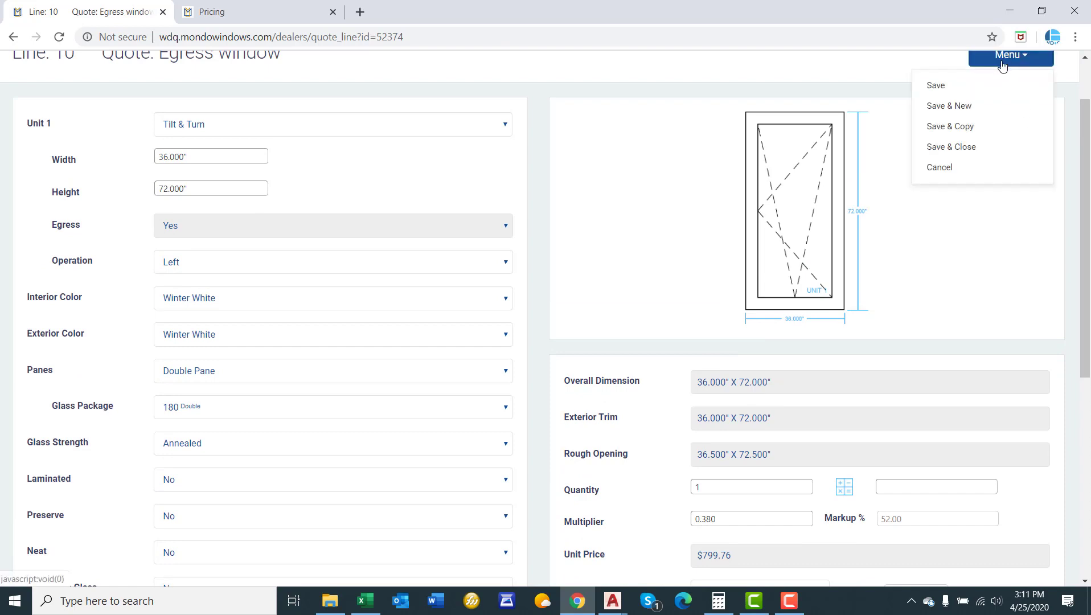
pyautogui.click(993, 83)
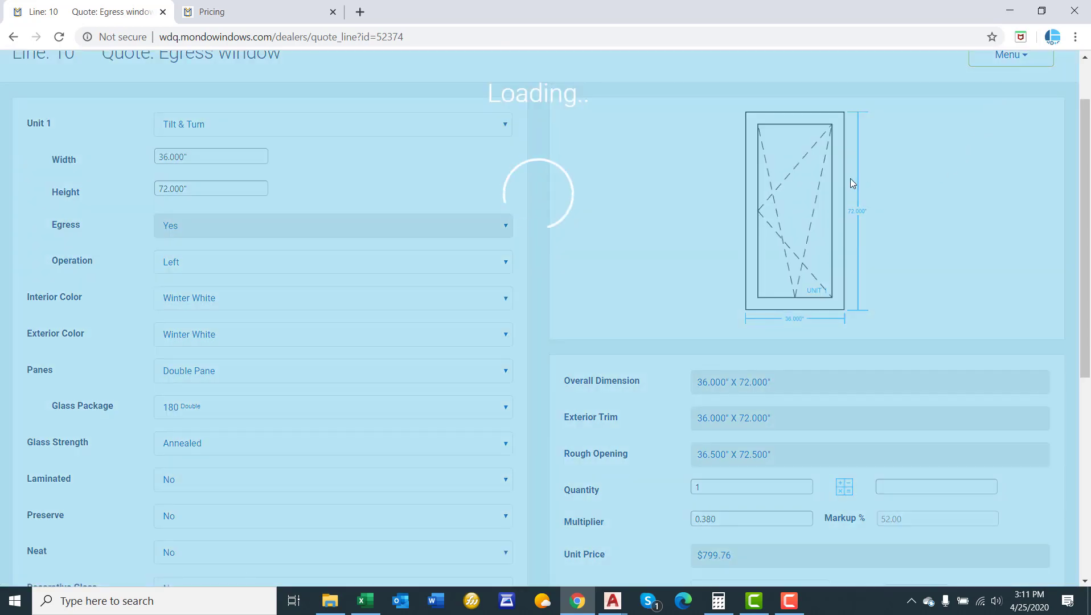
pyautogui.scroll(-1, 851, 179)
pyautogui.scroll(-2, 850, 179)
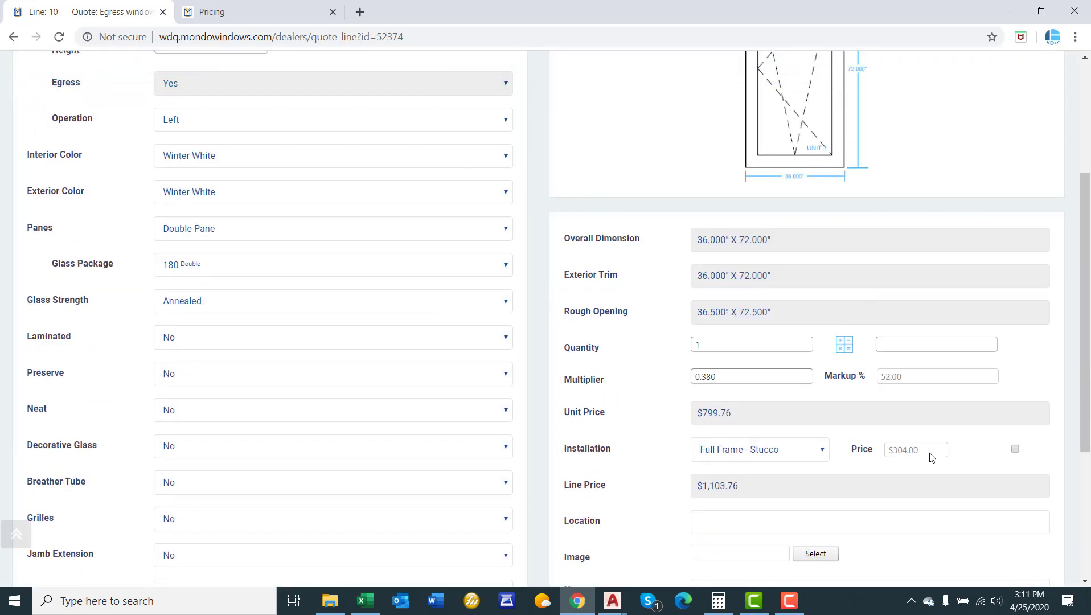
# - In Calculator, multiply 800 by 0.38 to verify the line's installation price with the multiplier applied
pyautogui.click(719, 601)
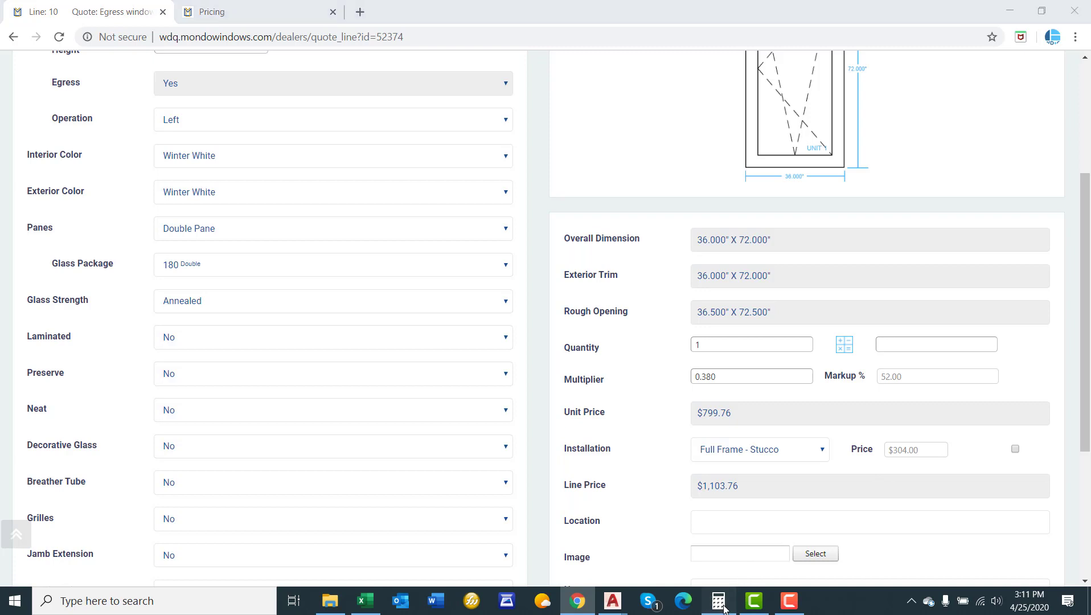
pyautogui.click(586, 204)
pyautogui.click(547, 282)
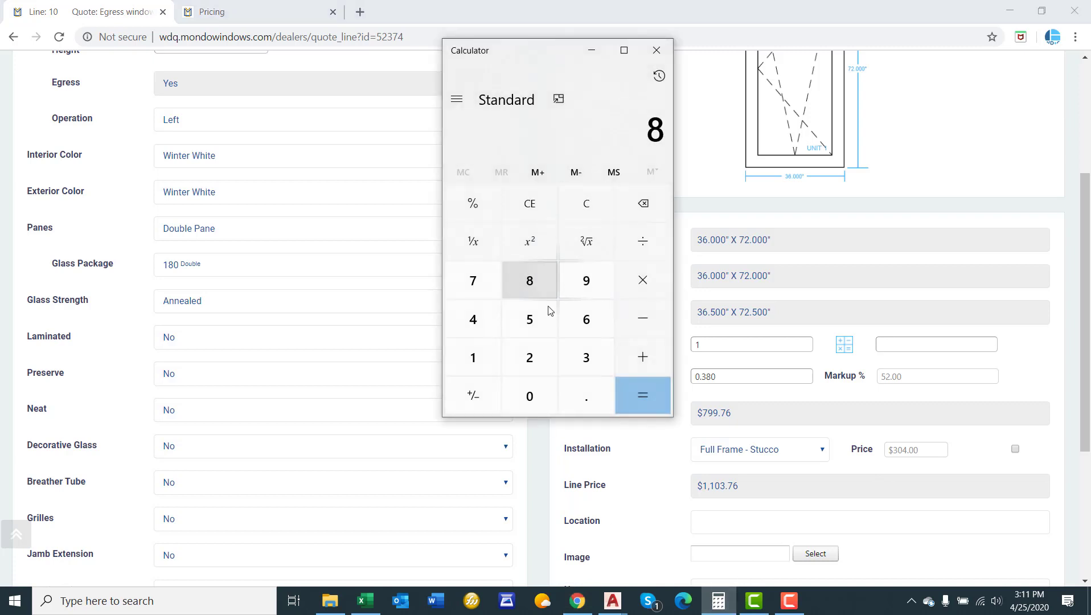
pyautogui.doubleClick(529, 405)
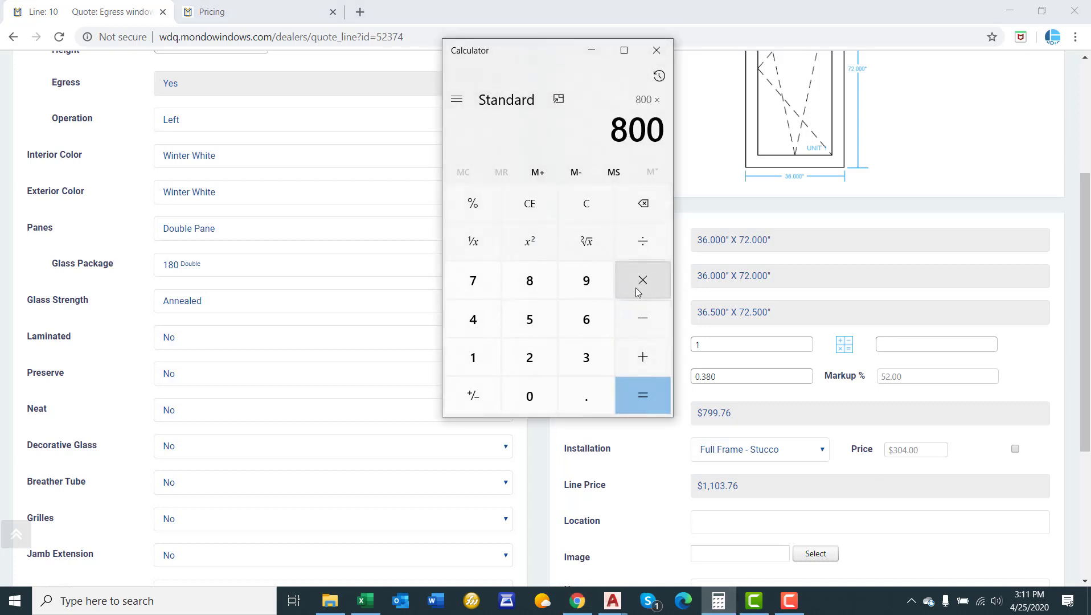
pyautogui.click(587, 397)
pyautogui.click(586, 357)
pyautogui.click(529, 280)
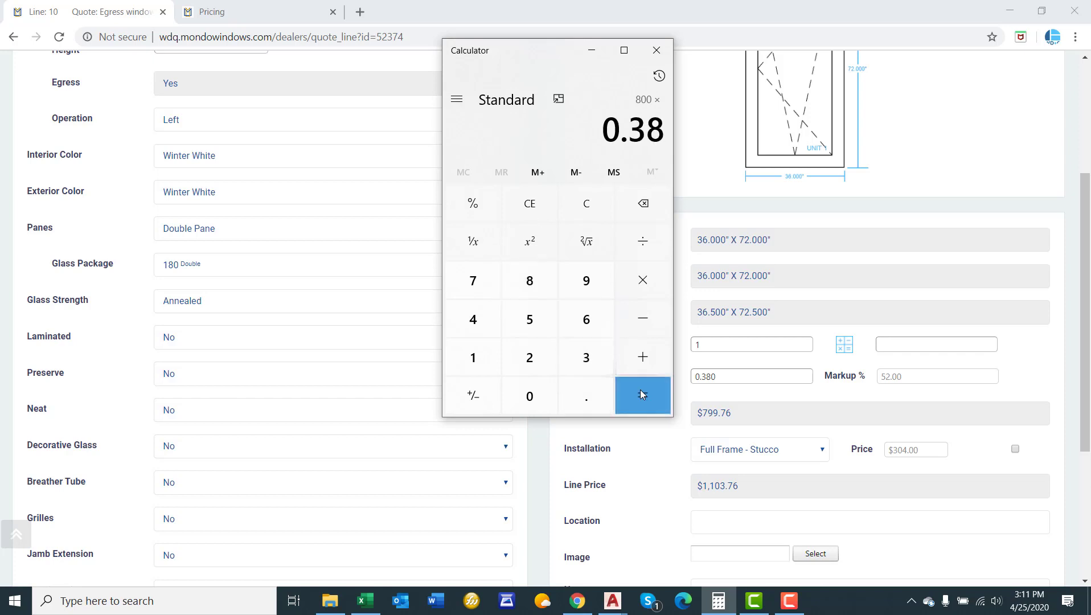
pyautogui.click(644, 396)
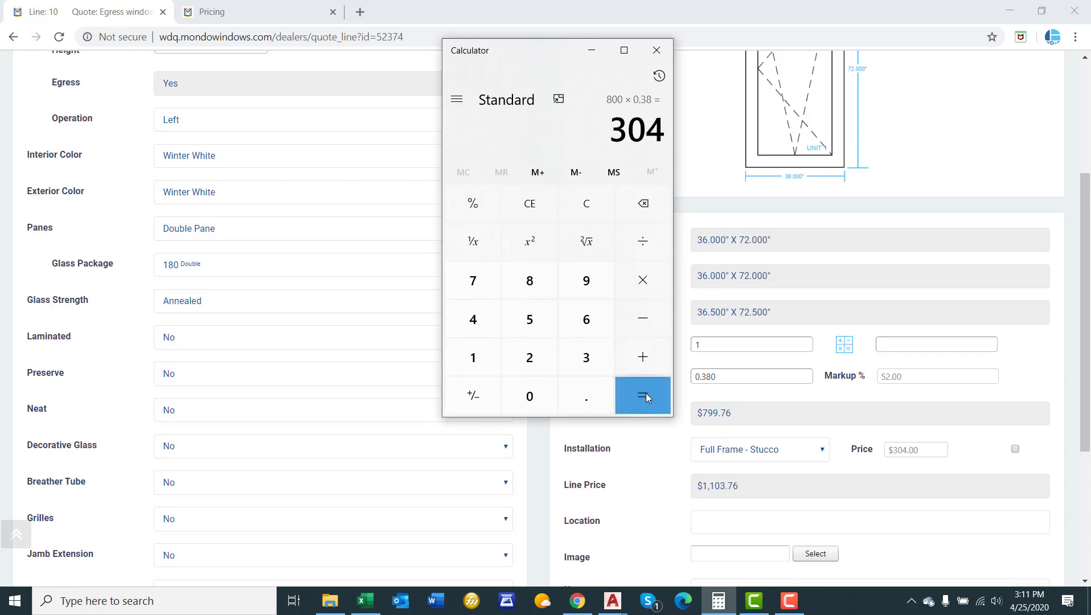
# - Save and close line 10 to return to the Egress window quote
pyautogui.click(843, 215)
pyautogui.scroll(4, 866, 208)
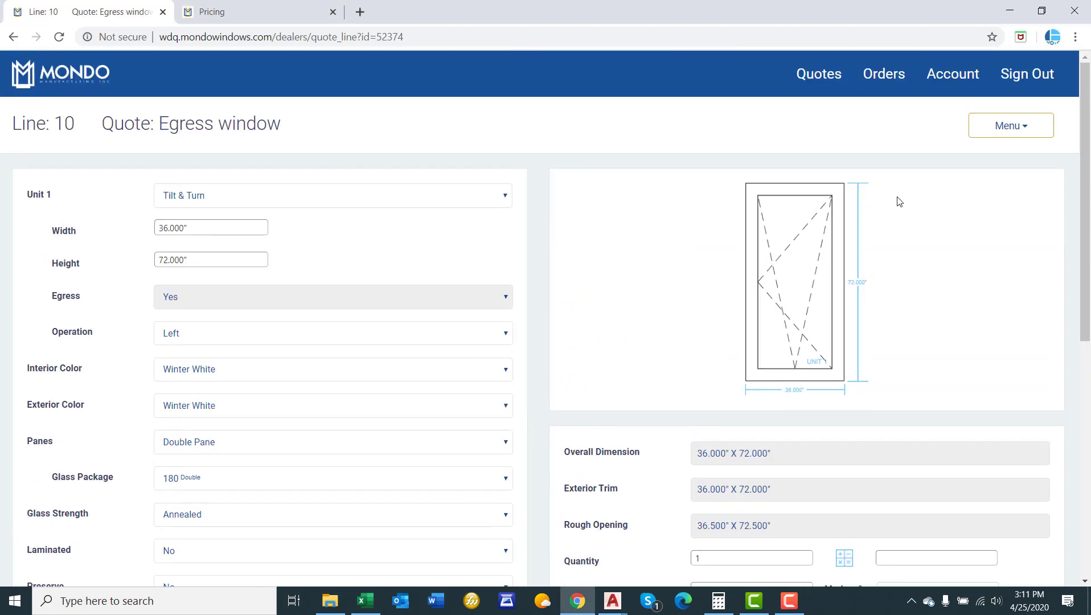
pyautogui.click(989, 127)
pyautogui.click(975, 220)
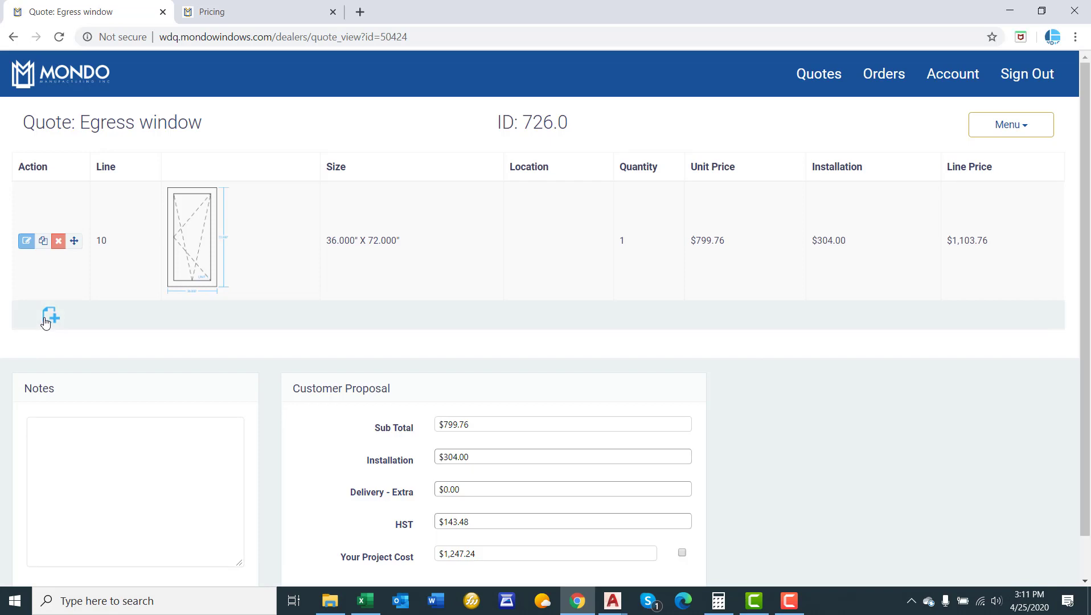
# - Add a door line item to the quote using the Novatech 550 series and the 2 Panel Sliding unit
pyautogui.click(49, 316)
pyautogui.click(549, 199)
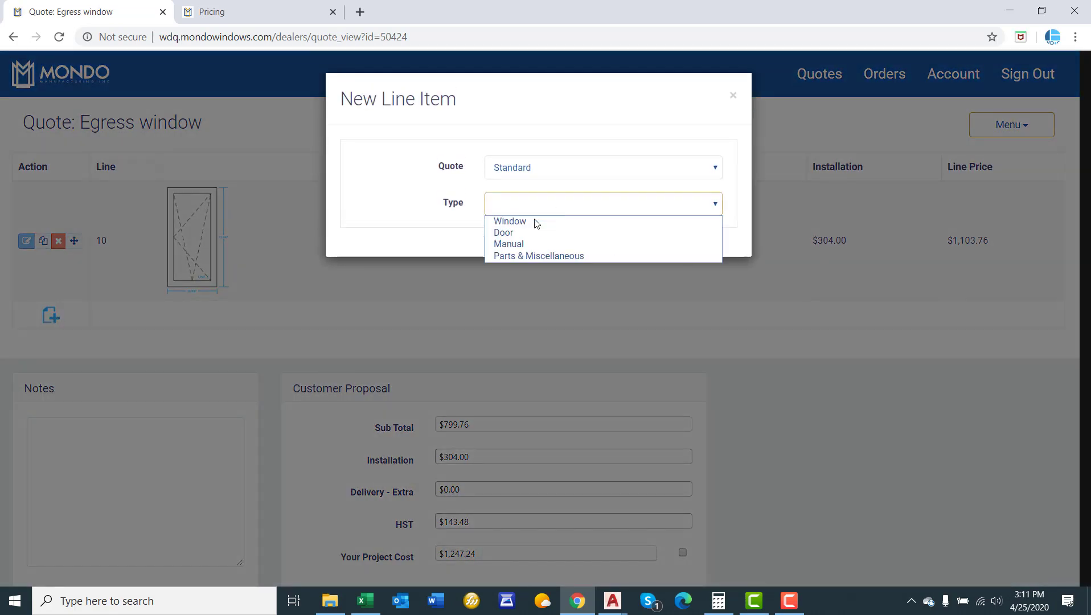
pyautogui.click(526, 230)
pyautogui.click(516, 241)
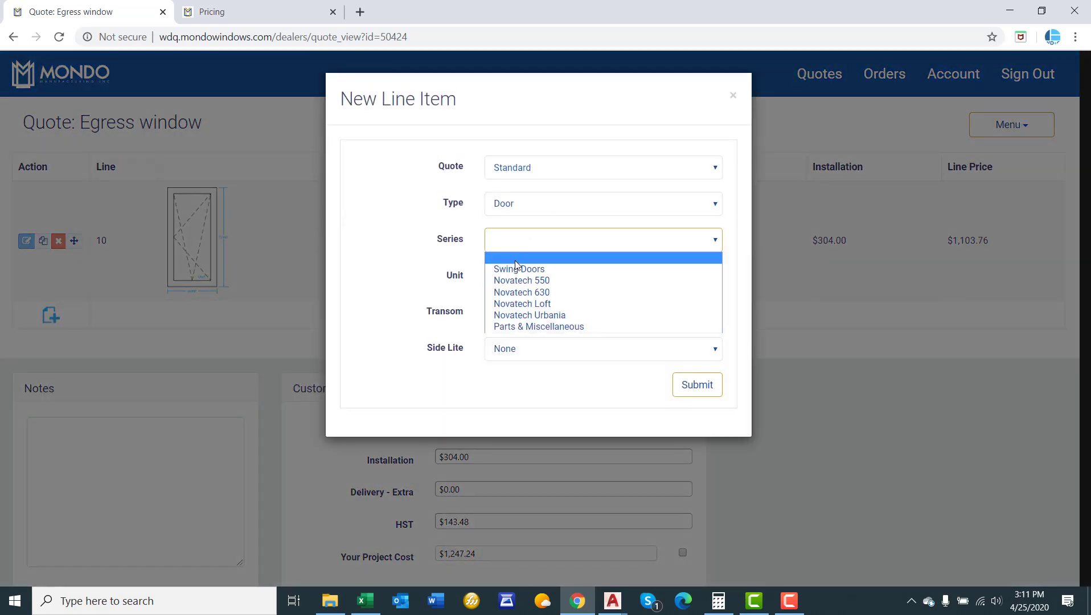
pyautogui.click(518, 281)
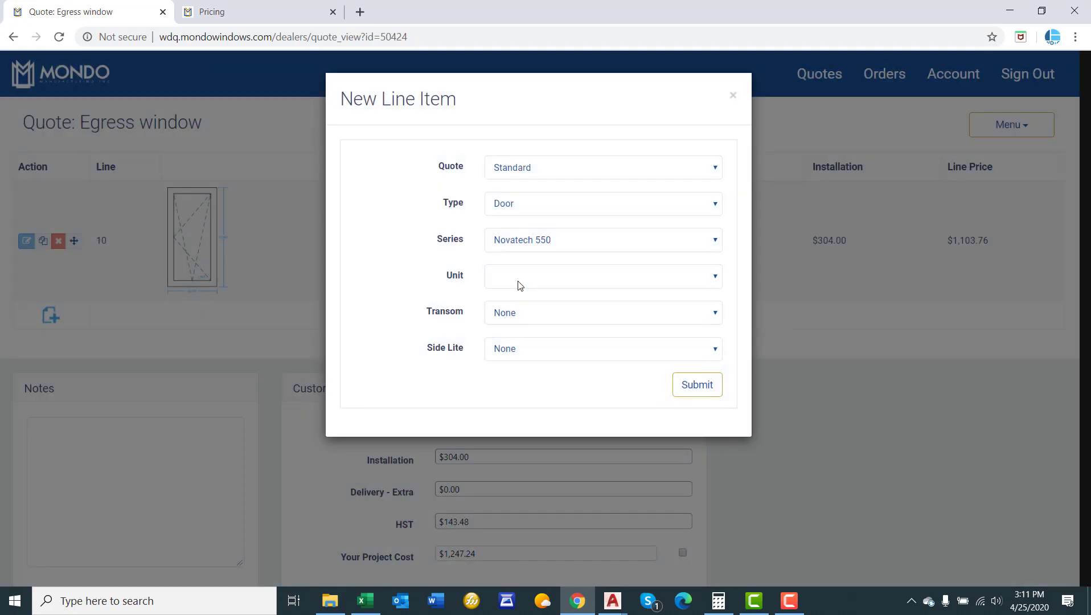
pyautogui.click(517, 279)
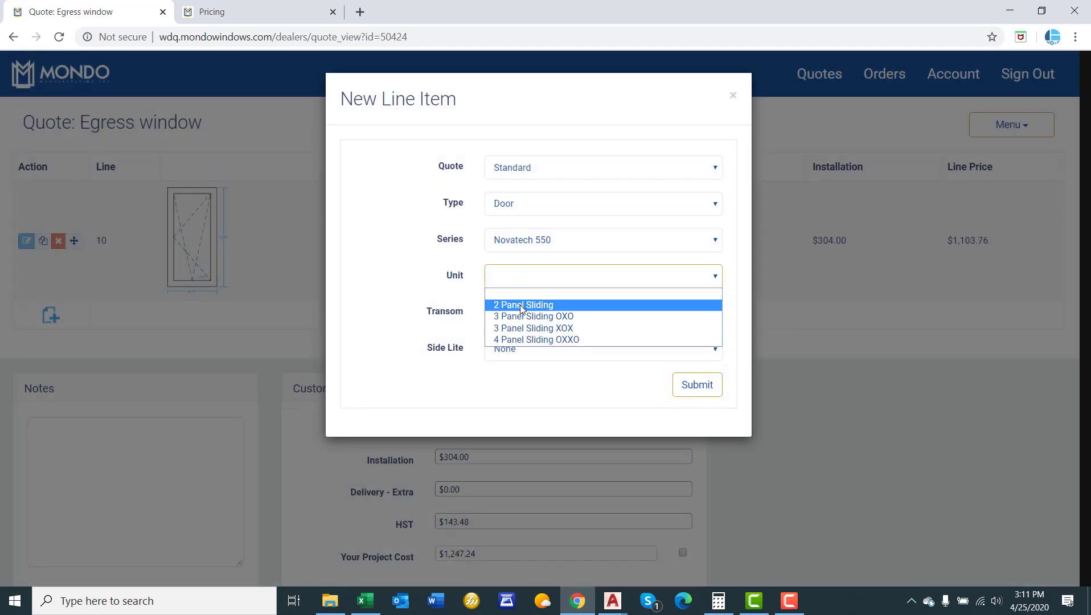
pyautogui.click(520, 304)
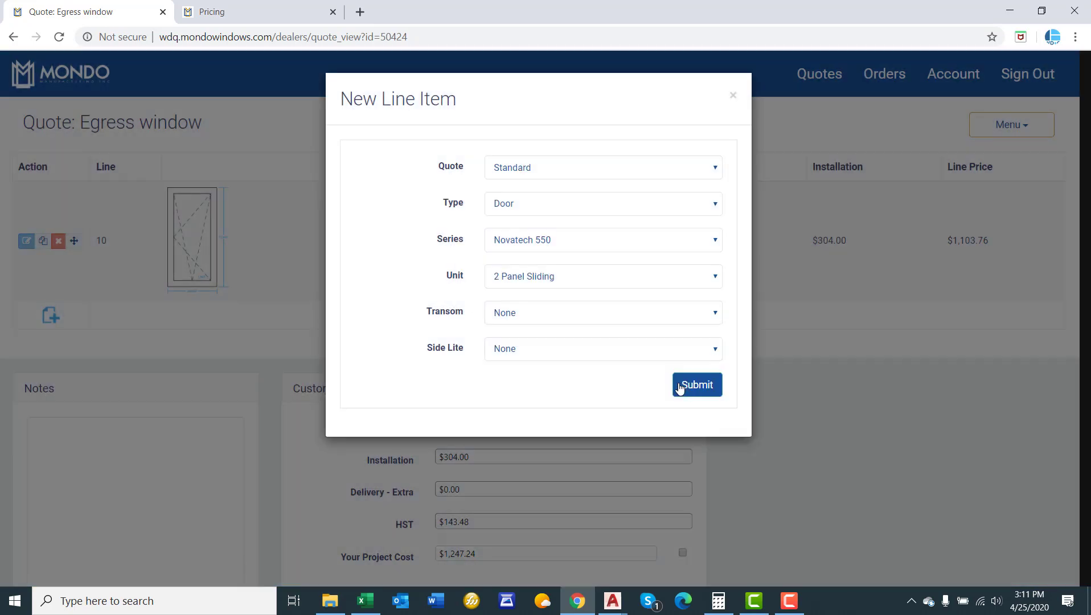
pyautogui.click(710, 395)
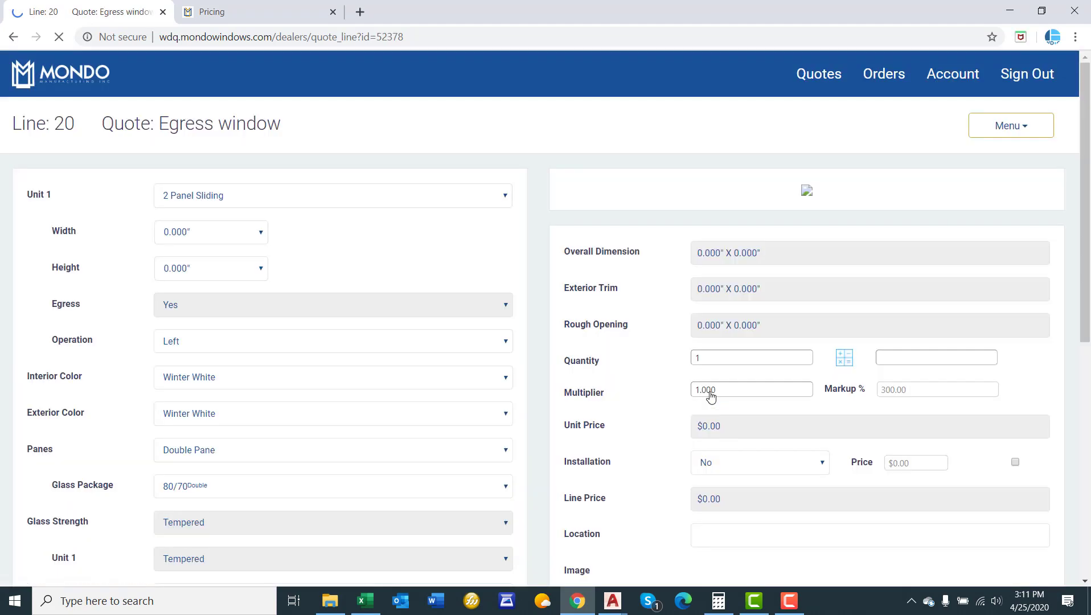
# - Set the sliding door's width to 71.500" and height to 79.500", and bring its pricing fields into view
pyautogui.click(219, 236)
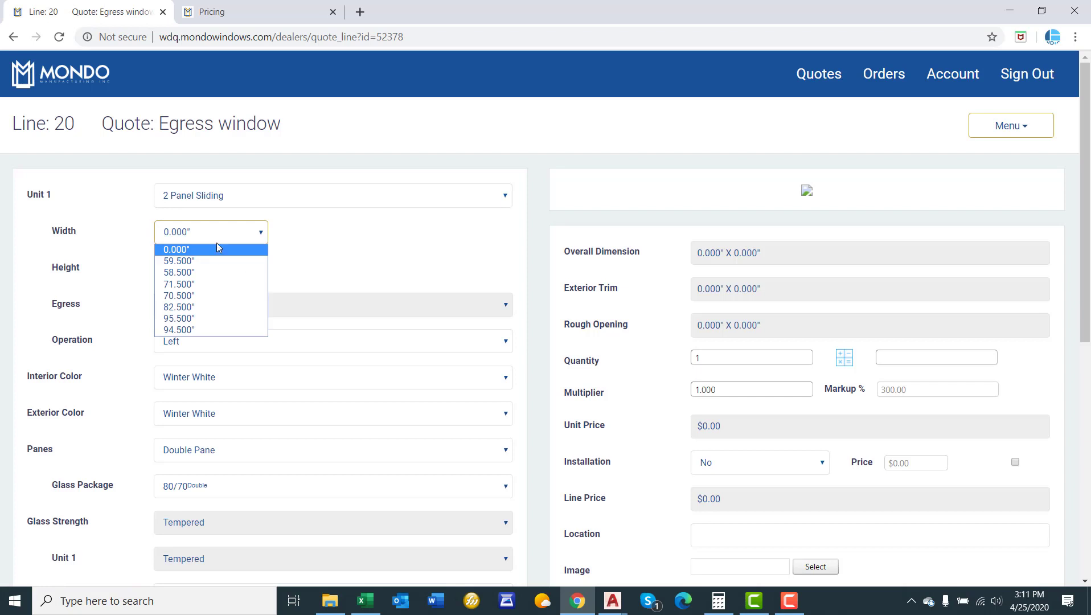
pyautogui.click(208, 285)
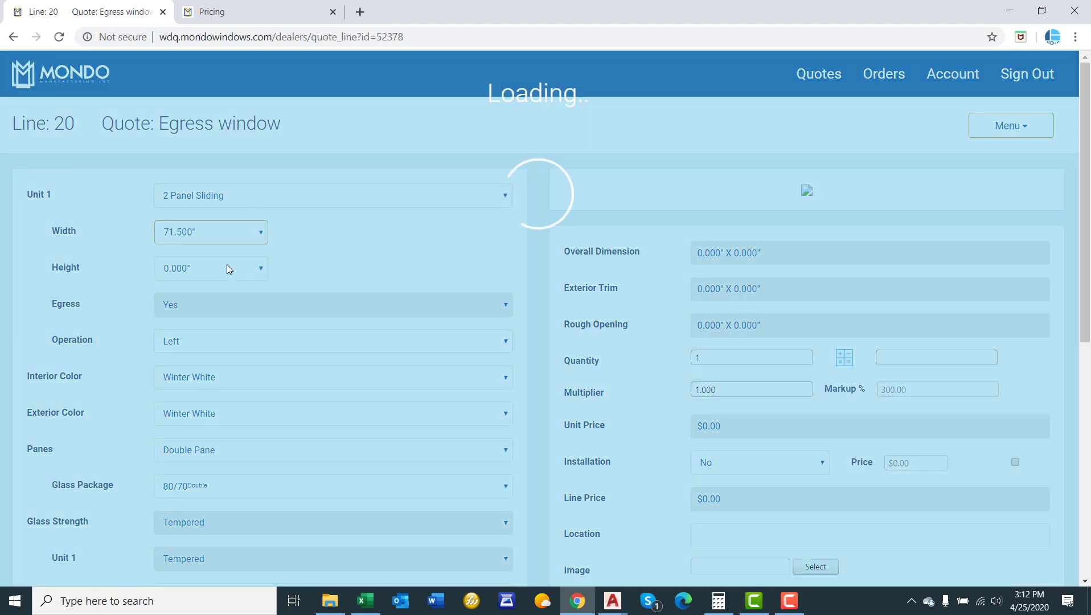
pyautogui.click(224, 271)
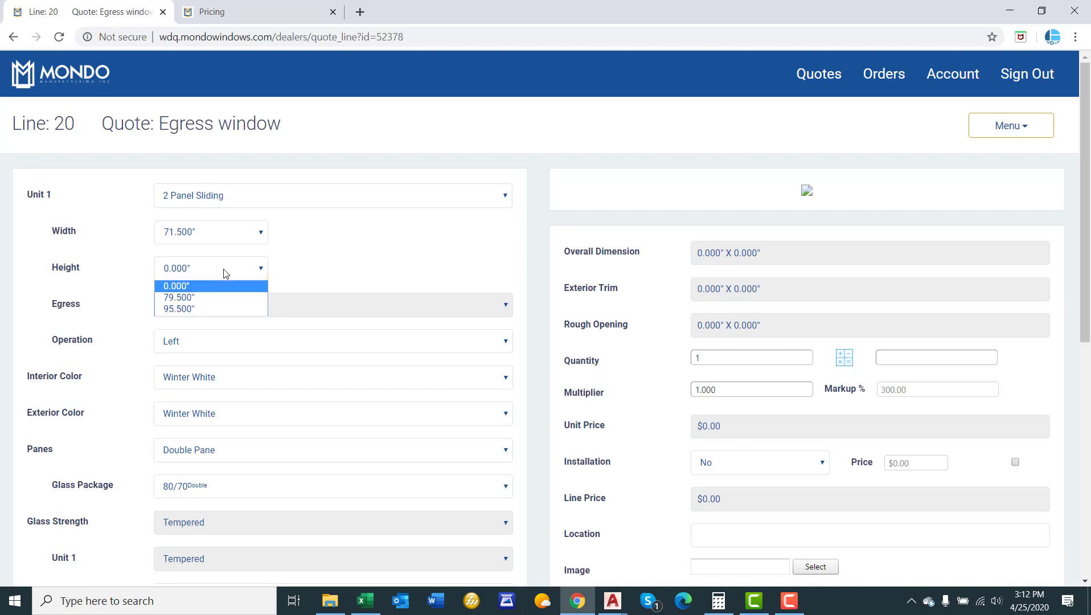
pyautogui.click(210, 296)
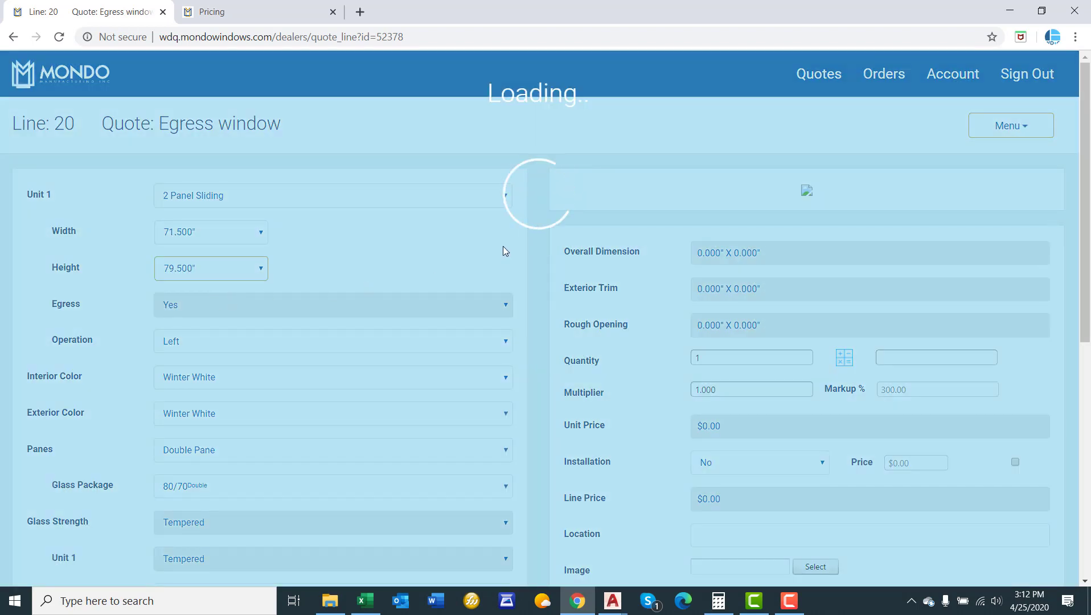
pyautogui.scroll(-5, 503, 251)
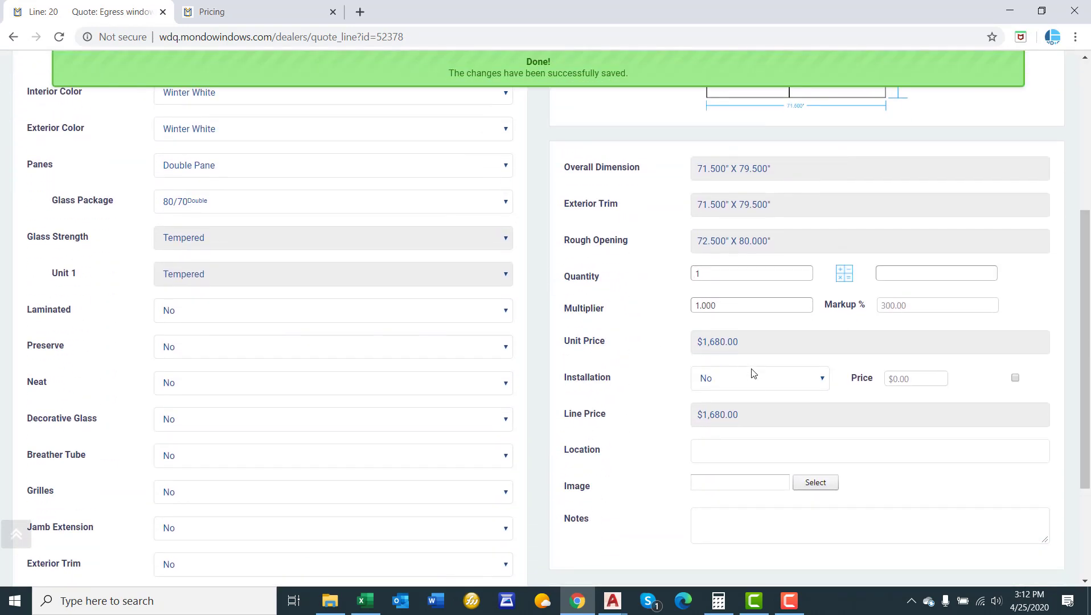
# - Check the door installation rates in the pricing settings, and set the sliding door line's installation to New Construction
pyautogui.click(208, 11)
pyautogui.scroll(-6, 250, 176)
pyautogui.scroll(-1, 254, 249)
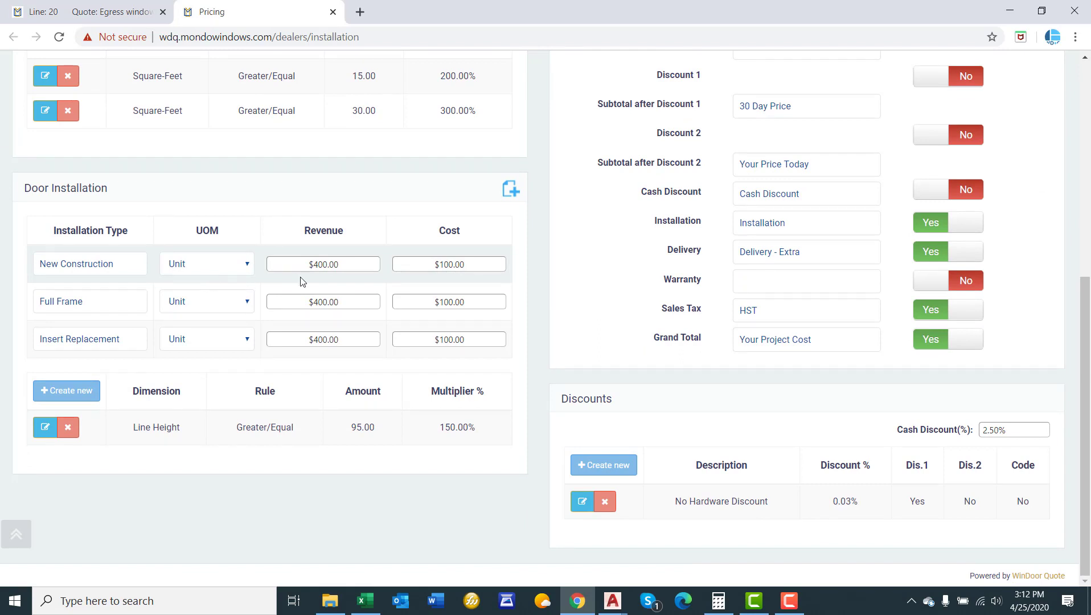
pyautogui.click(47, 6)
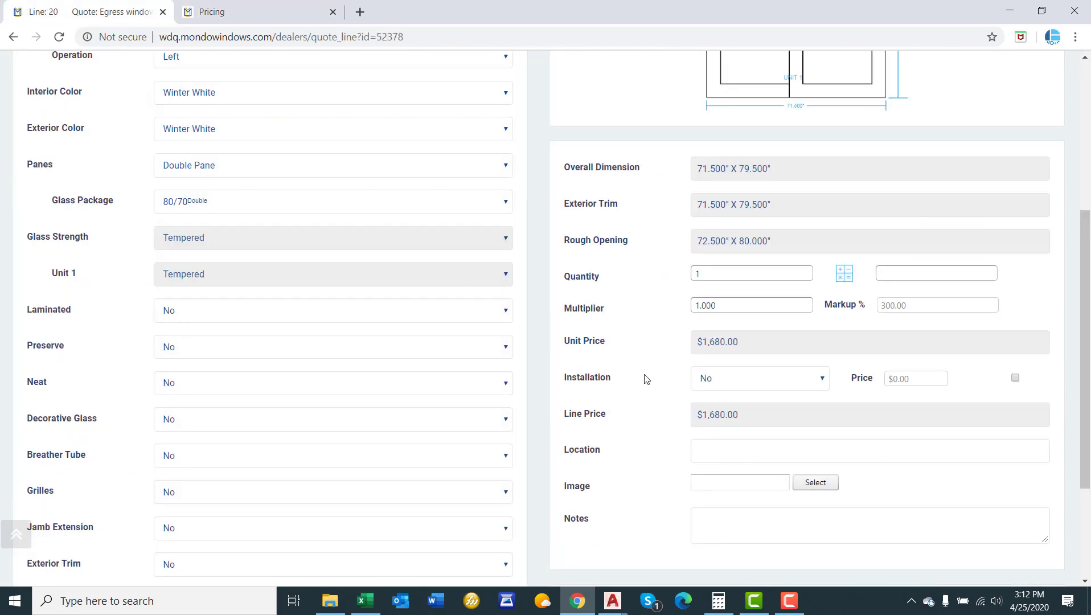
pyautogui.click(774, 380)
pyautogui.click(757, 410)
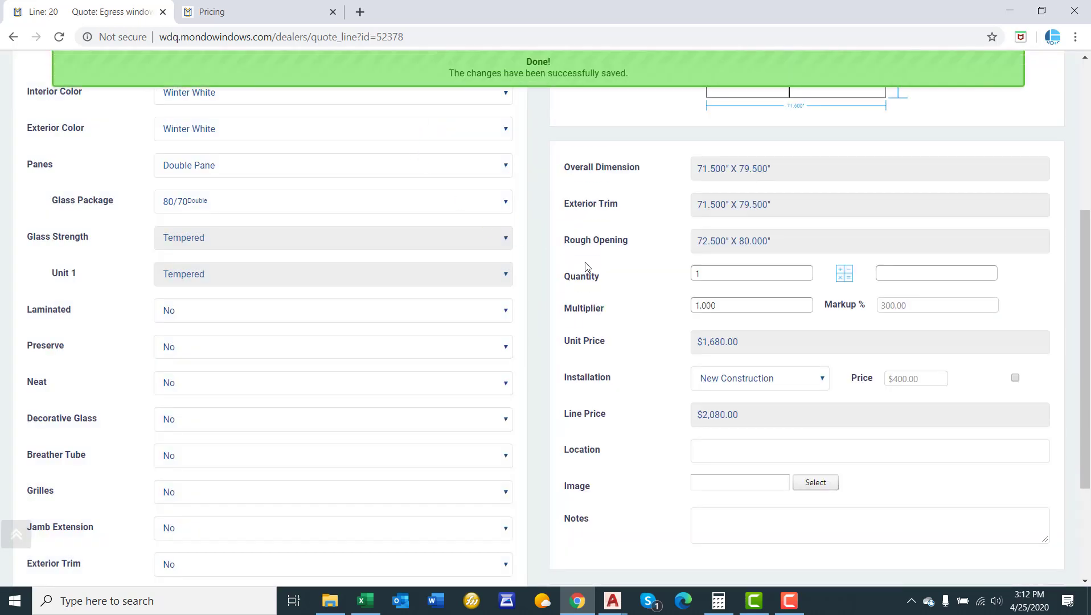
# - Set the sliding door's height to 95.500" and compare its installation price with the door rate and height multiplier in the pricing settings
pyautogui.scroll(4, 587, 267)
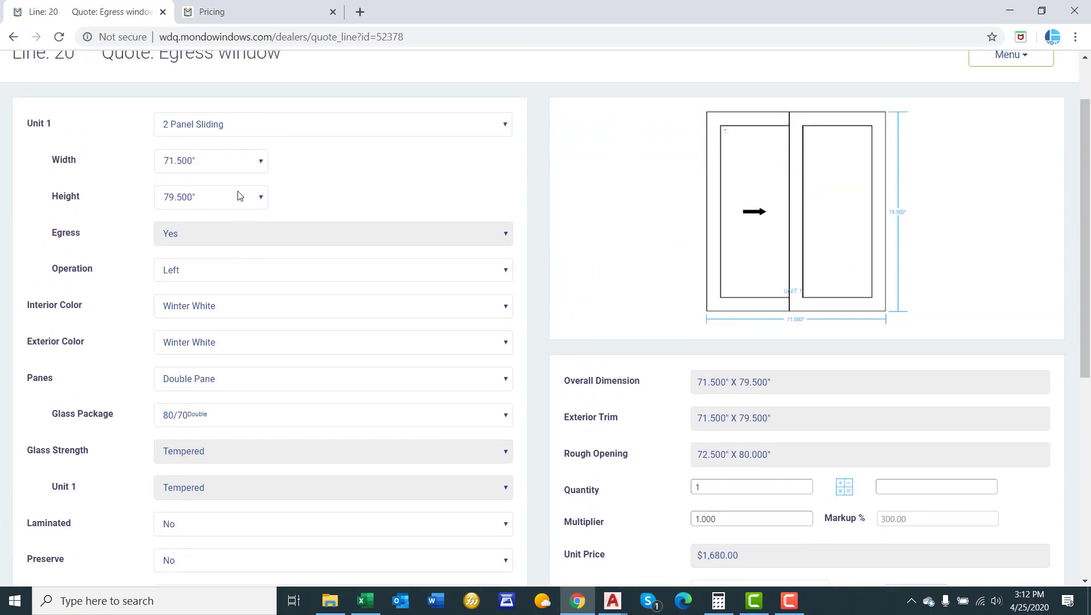
pyautogui.click(238, 195)
pyautogui.click(216, 248)
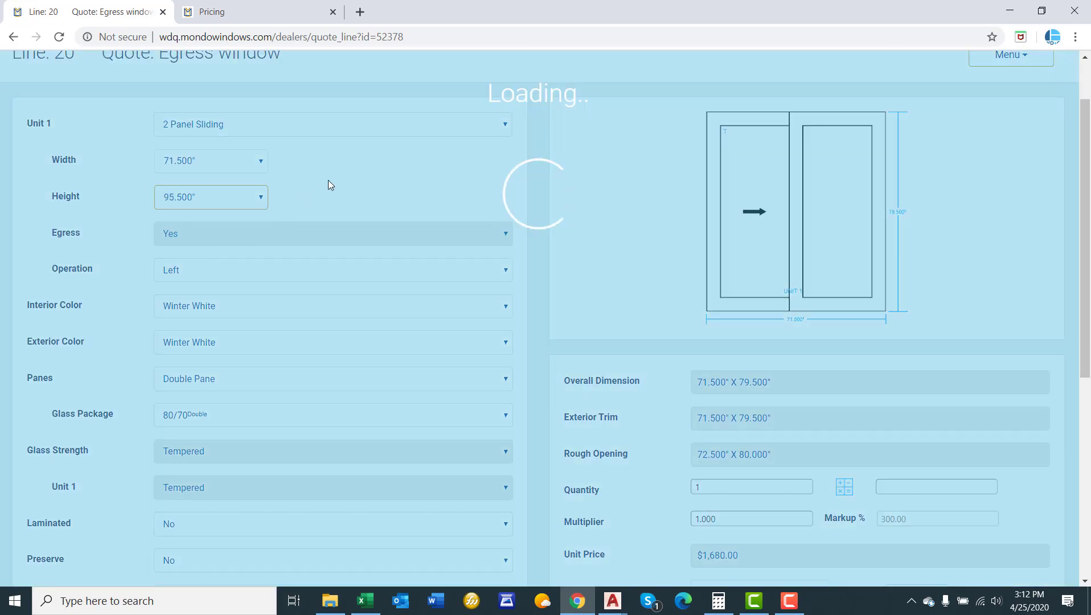
pyautogui.click(249, 16)
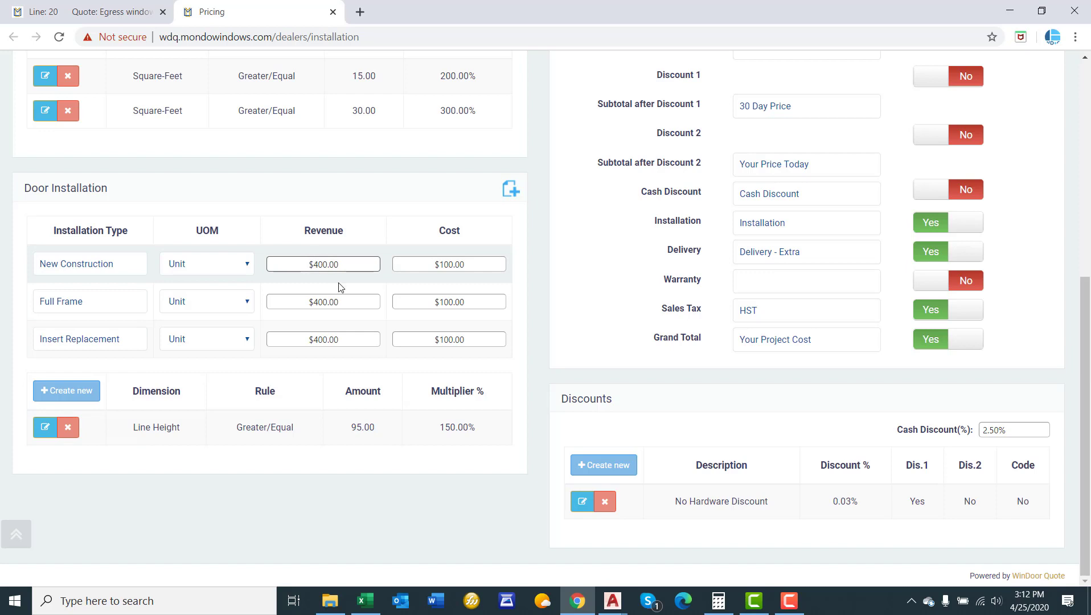
pyautogui.click(110, 4)
pyautogui.scroll(-3, 803, 287)
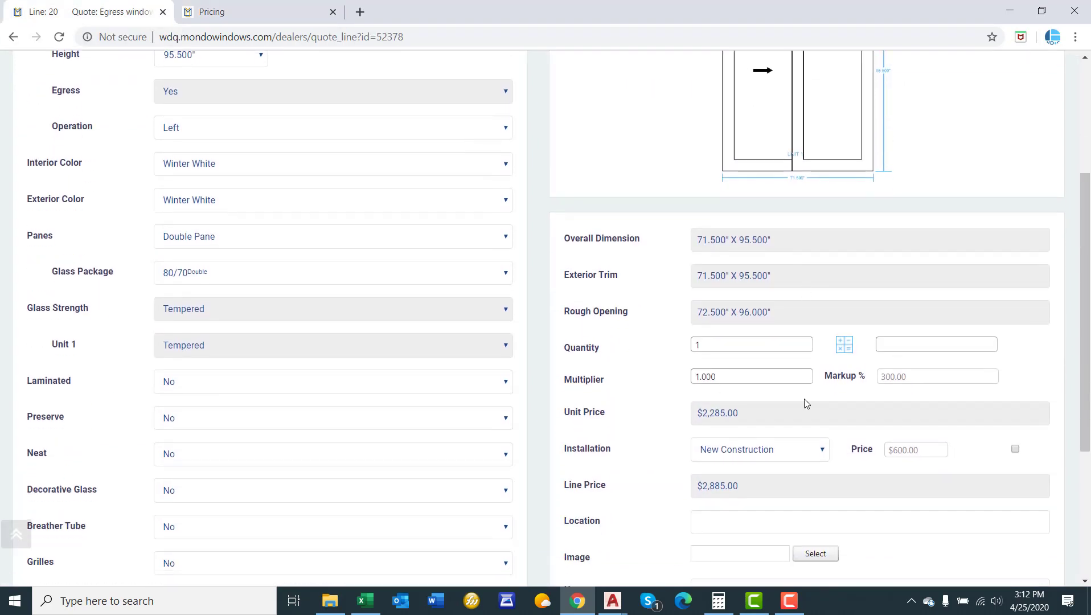
pyautogui.scroll(-2, 806, 403)
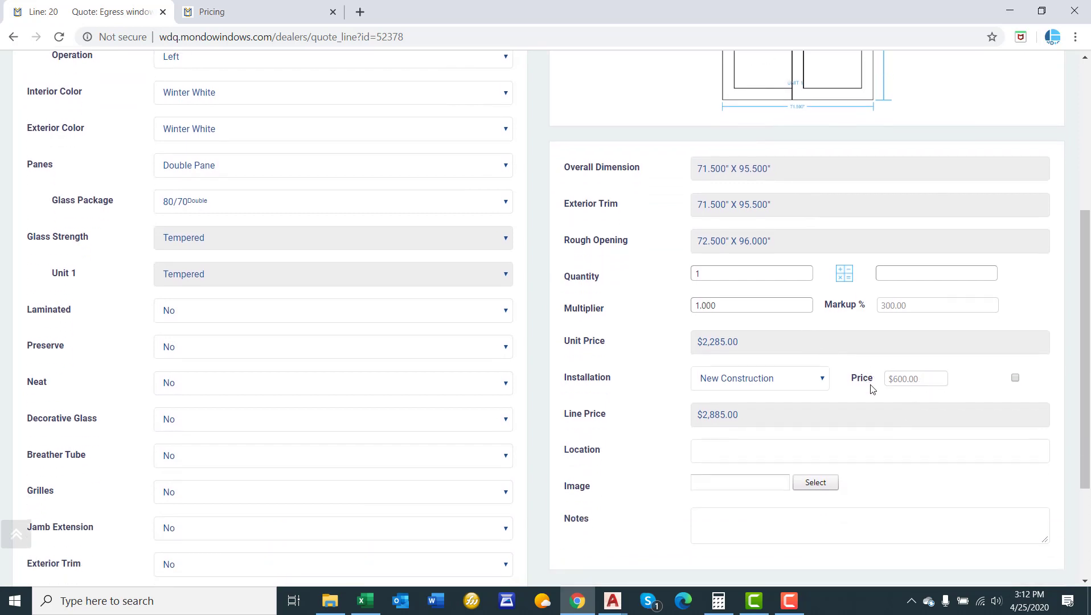
pyautogui.scroll(2, 944, 400)
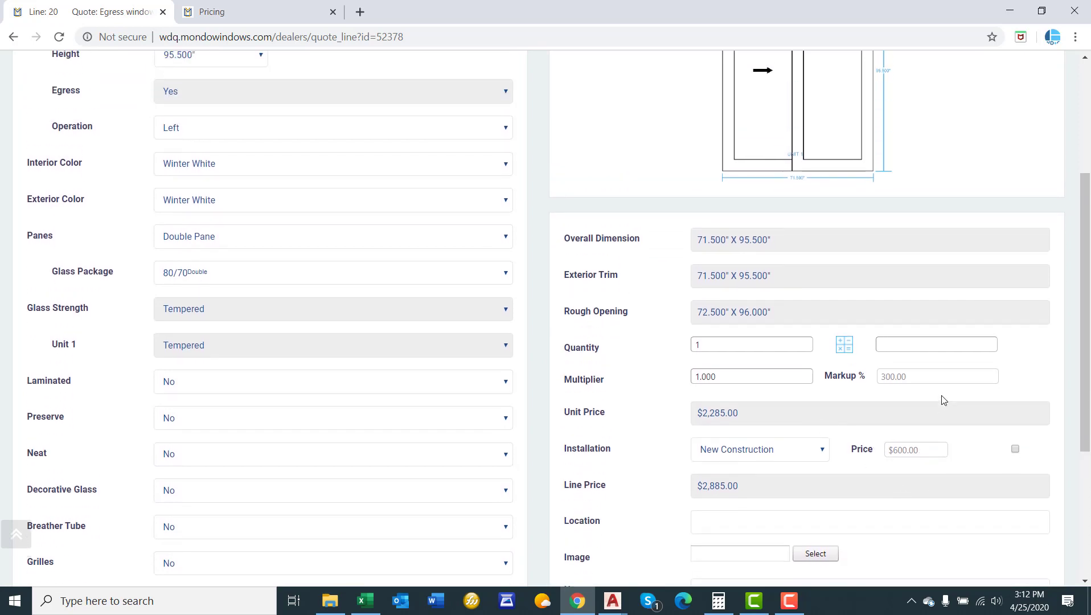
# - Override the door line's installation price with $780, and save and close the line
pyautogui.click(932, 347)
pyautogui.click(1015, 450)
pyautogui.click(938, 449)
pyautogui.write('780')
pyautogui.click(968, 449)
pyautogui.scroll(4, 968, 448)
pyautogui.click(995, 136)
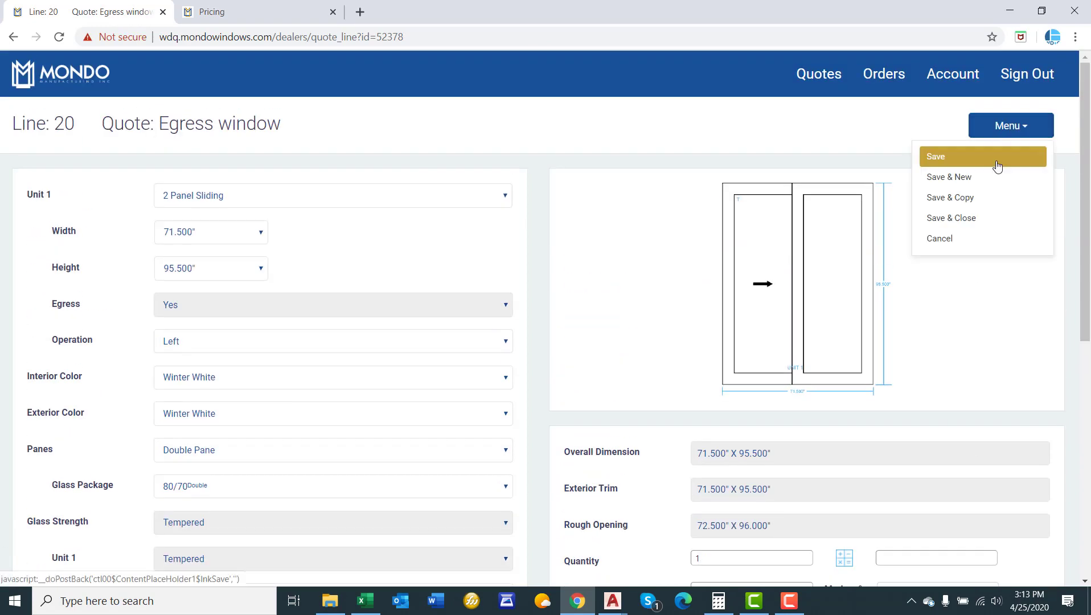
pyautogui.click(994, 220)
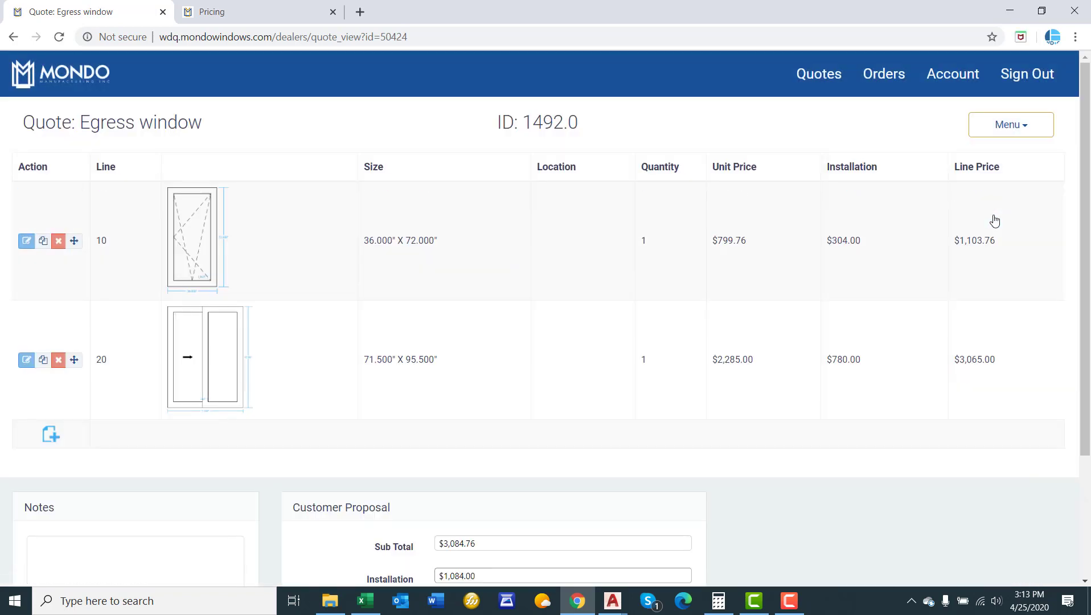
# - Examine the installation amount in the quote's Customer Proposal against the window and door lines
pyautogui.scroll(-3, 968, 219)
pyautogui.moveTo(358, 416); pyautogui.dragTo(416, 418)
pyautogui.click(391, 415)
pyautogui.scroll(1, 319, 271)
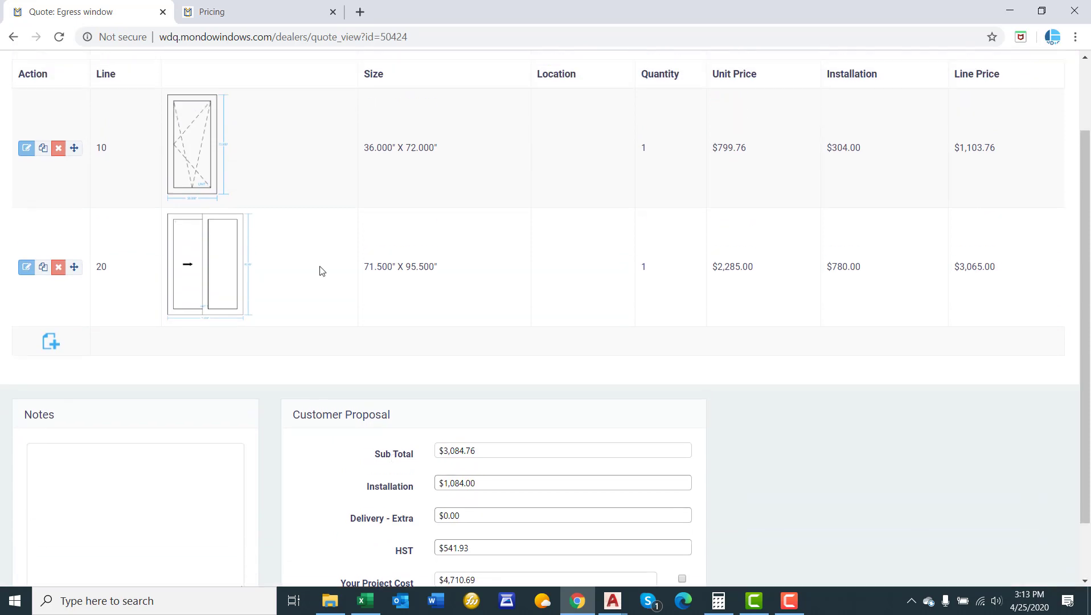
# - Review the Installation Pricing options in the pricing settings and compare the itemized line setting with the quote's line columns
pyautogui.click(275, 5)
pyautogui.scroll(7, 629, 251)
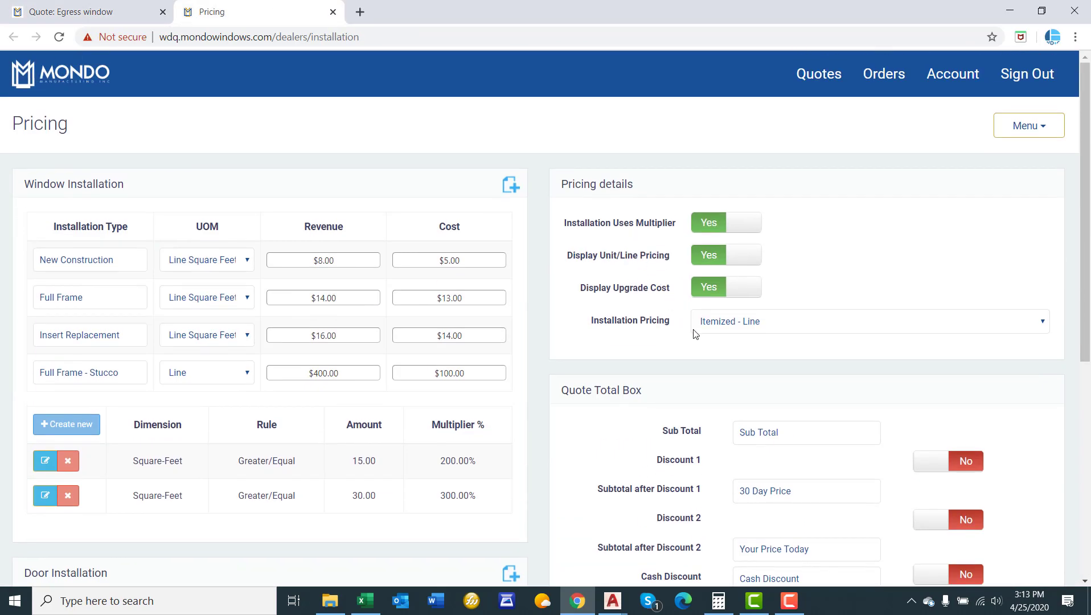
pyautogui.click(737, 322)
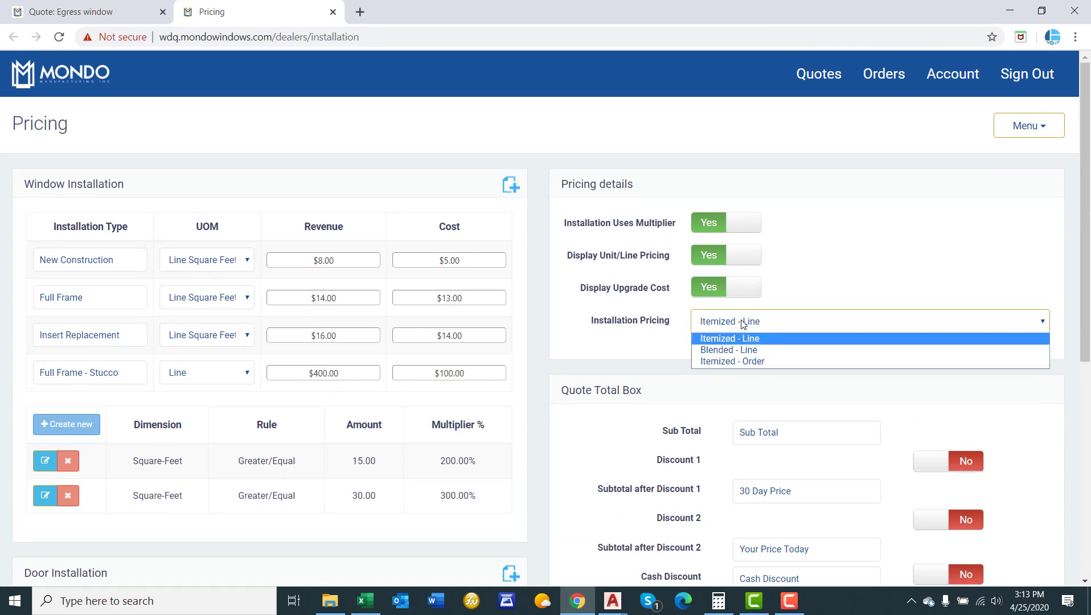
pyautogui.click(727, 314)
pyautogui.click(112, 7)
pyautogui.scroll(1, 664, 282)
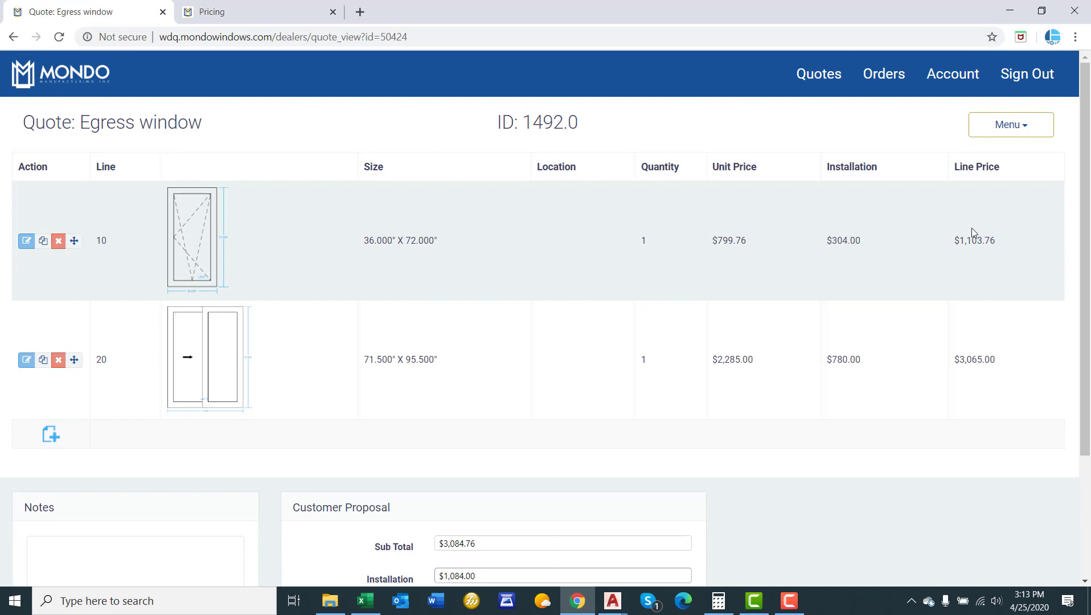
# - Set Installation Pricing to Blended - Line in the pricing settings and save the change
pyautogui.click(257, 7)
pyautogui.click(733, 322)
pyautogui.click(732, 349)
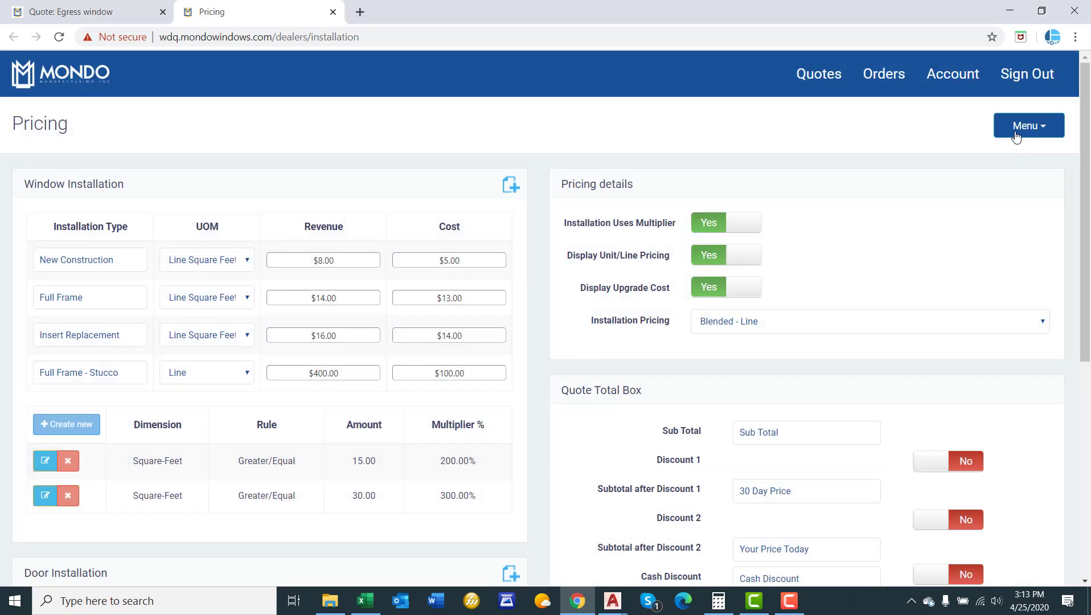
pyautogui.click(1019, 130)
pyautogui.click(987, 166)
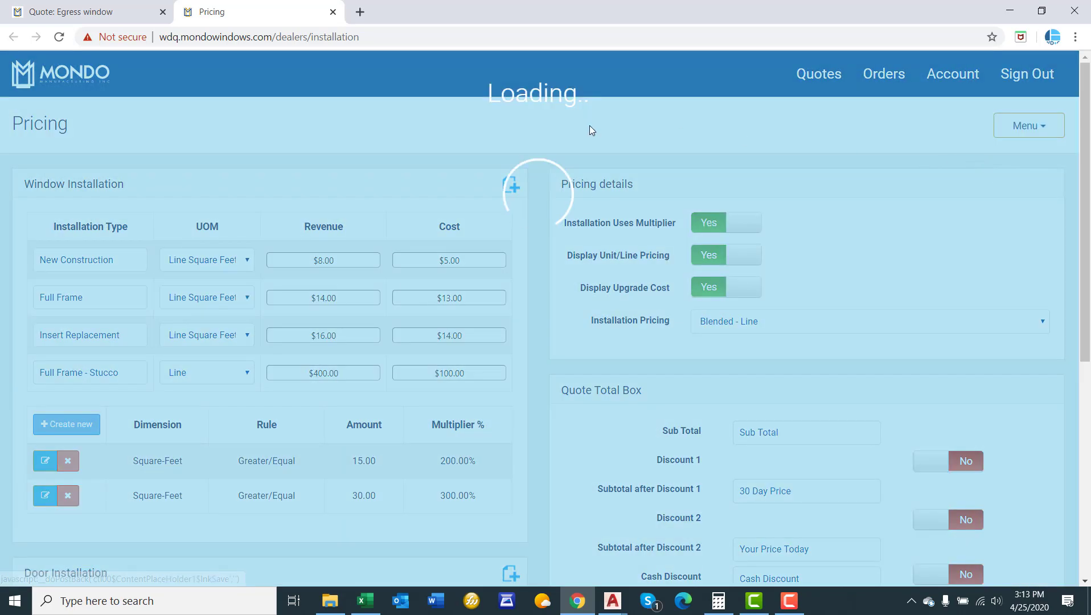
# - Reload the Egress window quote and examine how blended installation pricing affects the unit prices, subtotal and installation amount
pyautogui.click(128, 5)
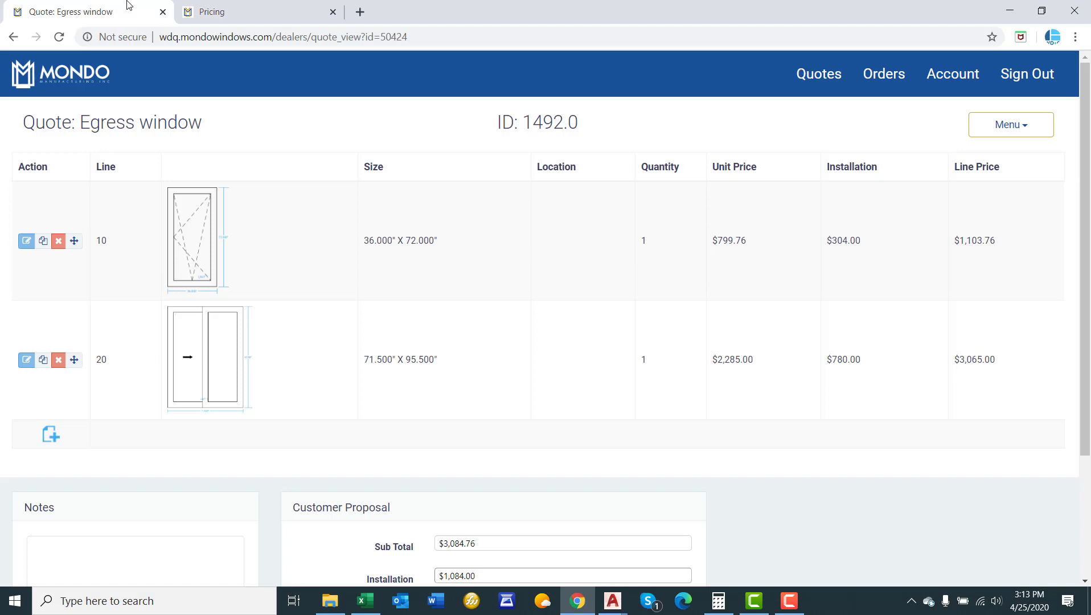
pyautogui.click(59, 38)
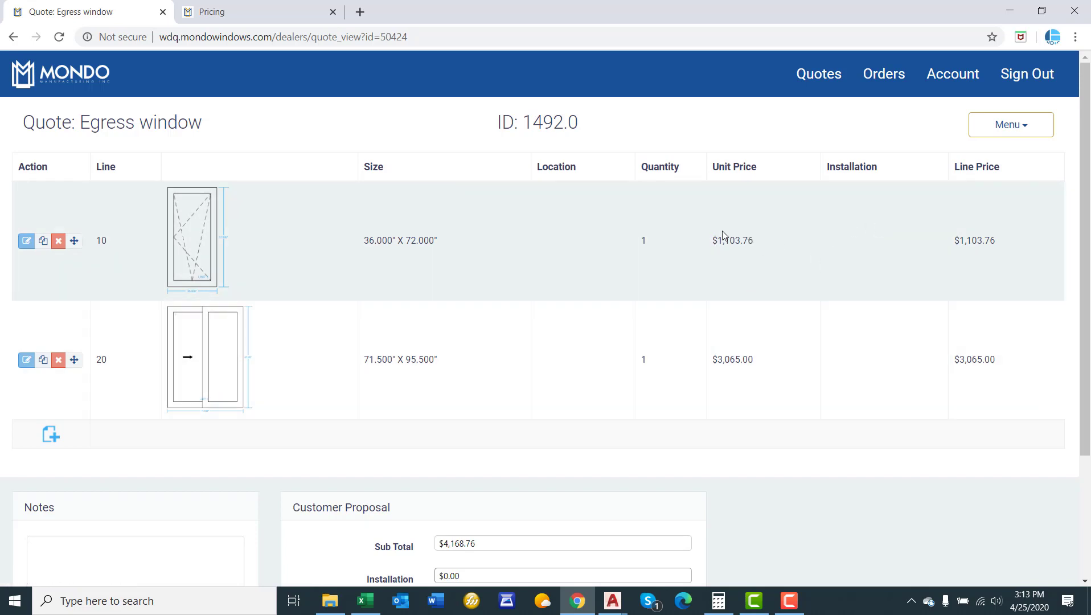
pyautogui.scroll(-2, 722, 232)
pyautogui.moveTo(363, 437); pyautogui.dragTo(420, 439)
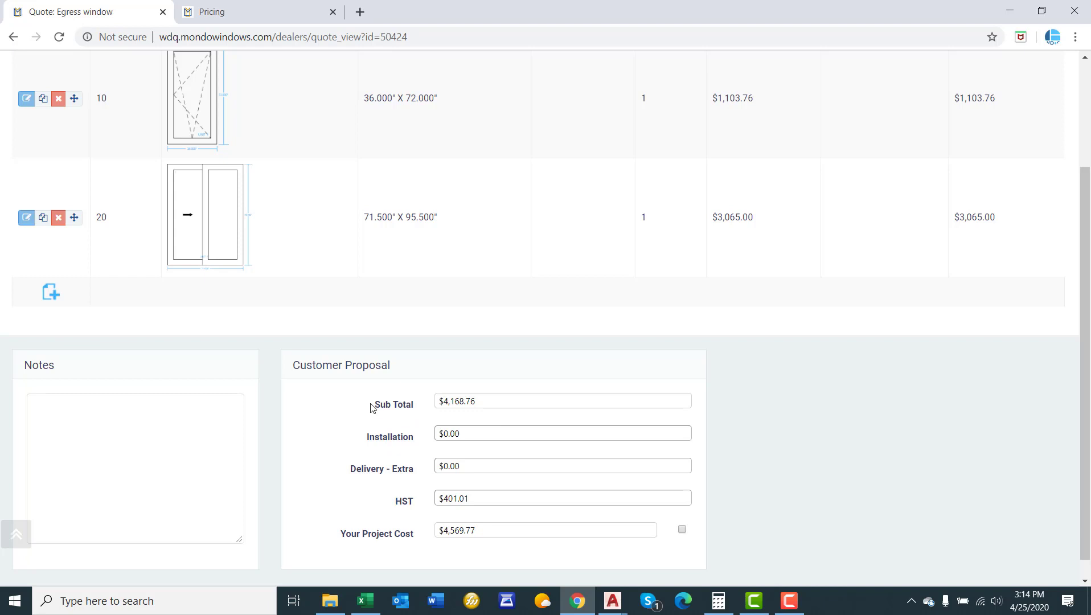
pyautogui.moveTo(370, 406); pyautogui.dragTo(474, 404)
pyautogui.click(493, 405)
# - Set Installation Pricing to Itemized - Order in the pricing settings and save the change
pyautogui.click(267, 7)
pyautogui.click(726, 322)
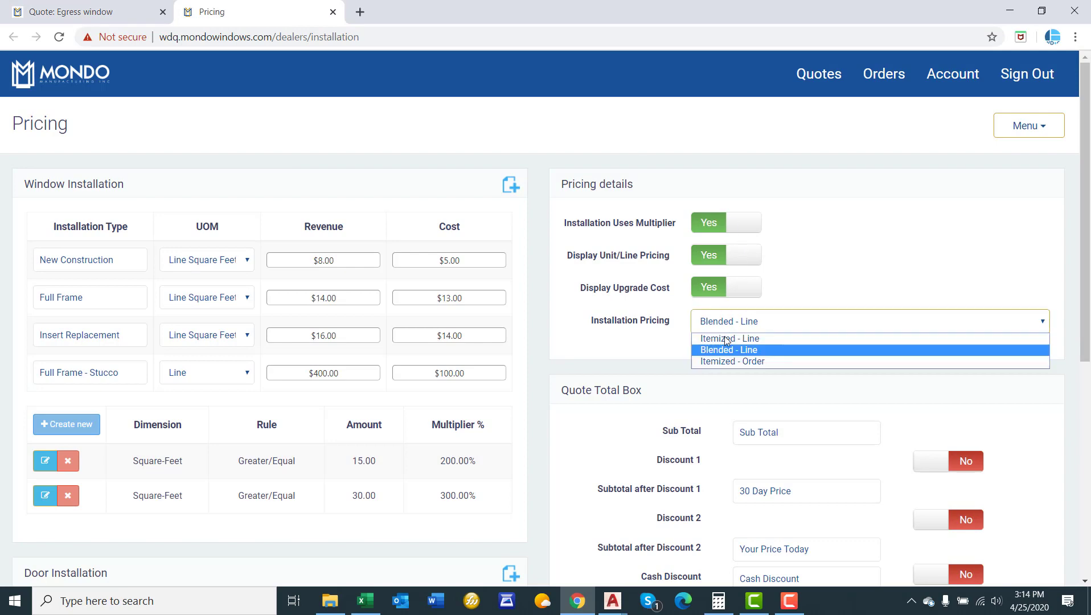
pyautogui.click(730, 360)
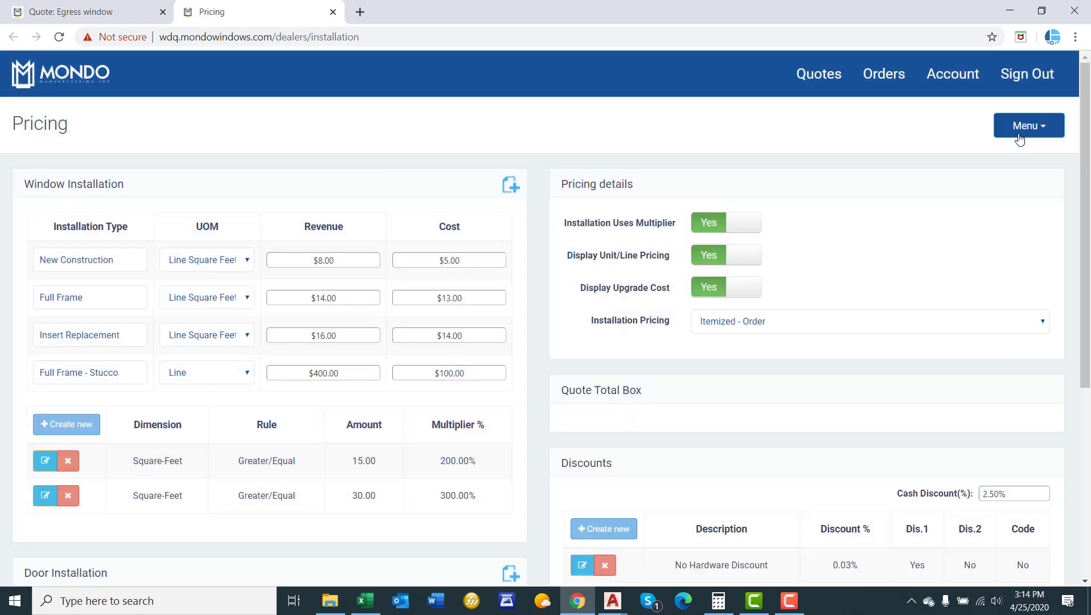
pyautogui.click(1024, 131)
pyautogui.click(998, 156)
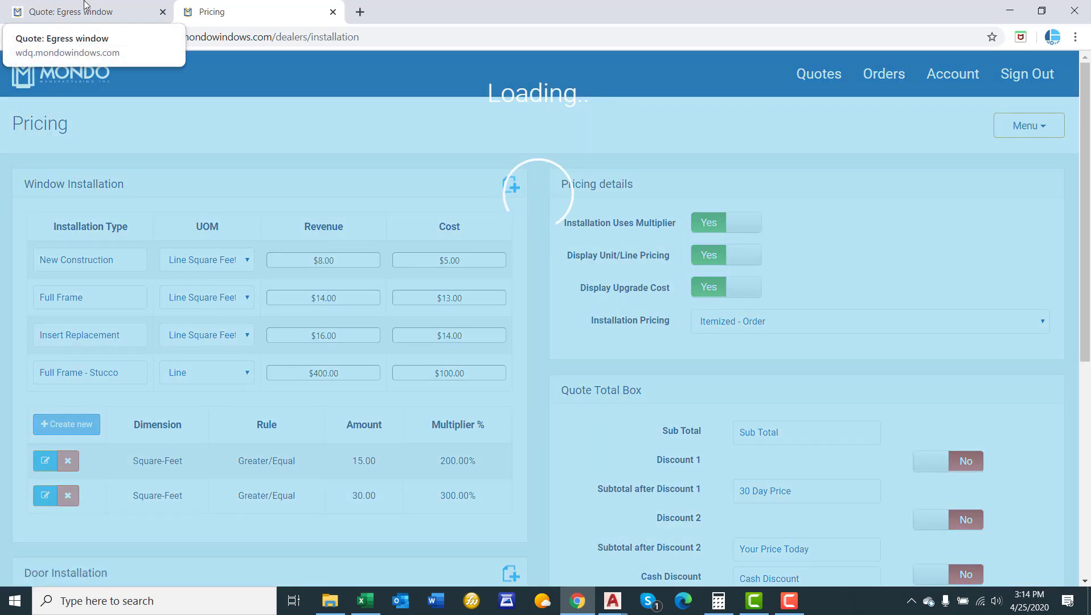
# - Reload the Egress window quote and examine how order-level itemized installation affects the line prices and Customer Proposal
pyautogui.click(68, 11)
pyautogui.scroll(3, 146, 203)
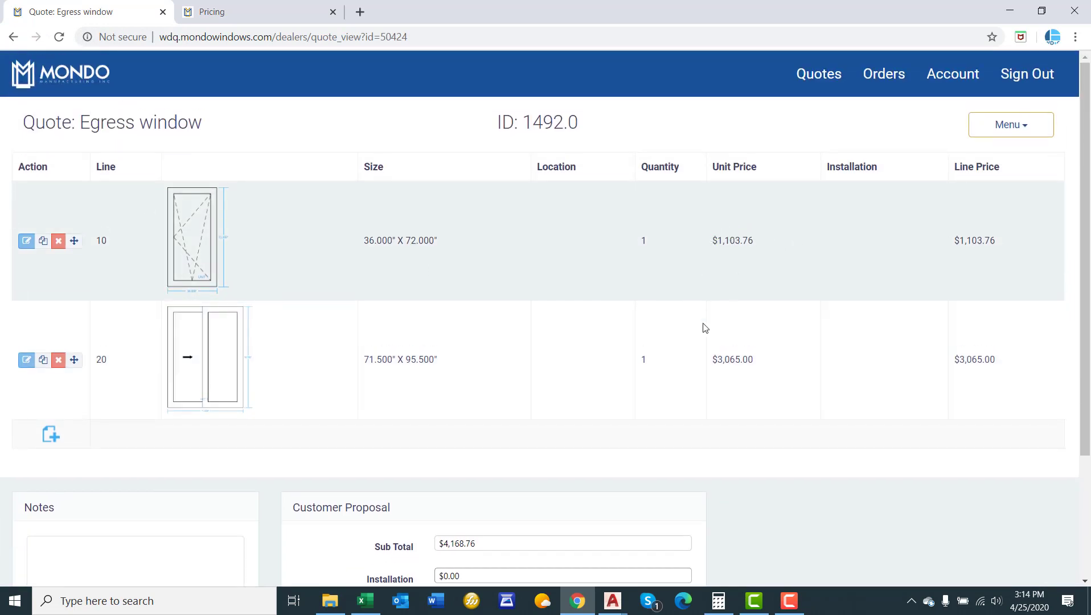
pyautogui.scroll(-1, 737, 323)
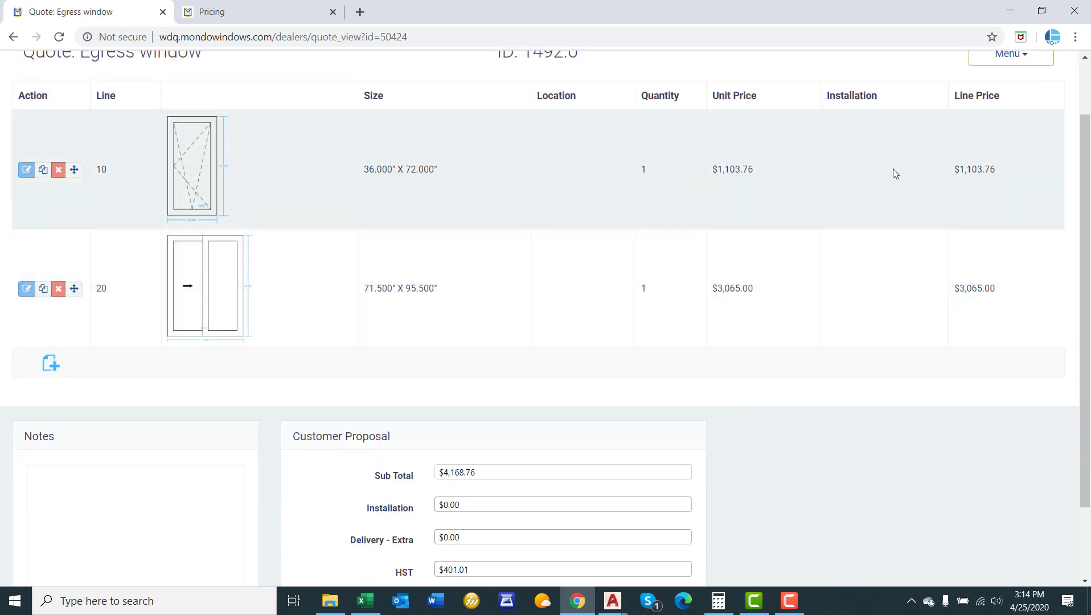
pyautogui.scroll(-2, 517, 360)
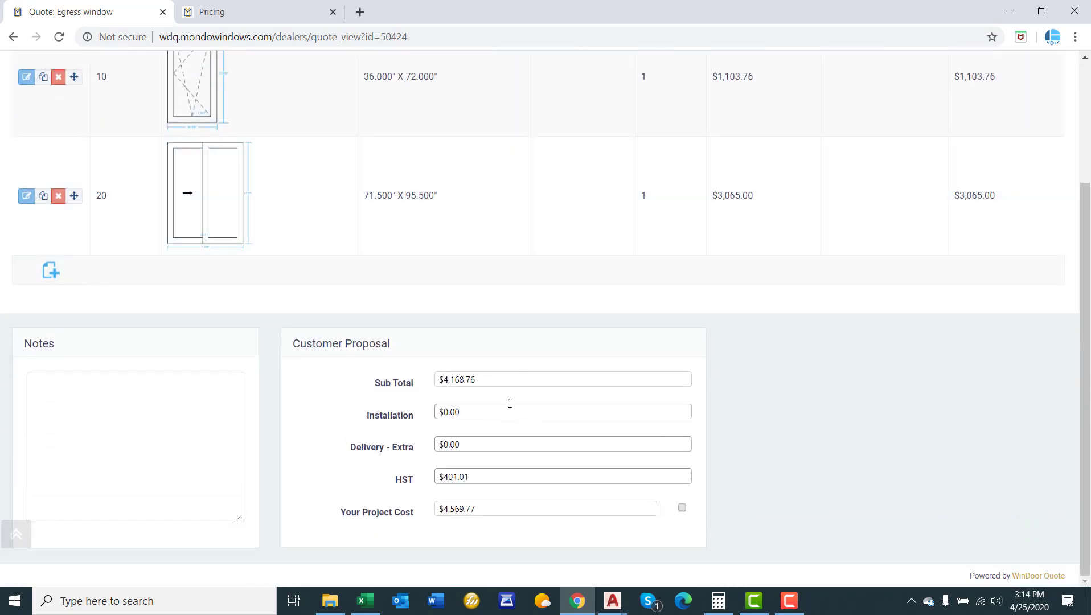
pyautogui.click(59, 37)
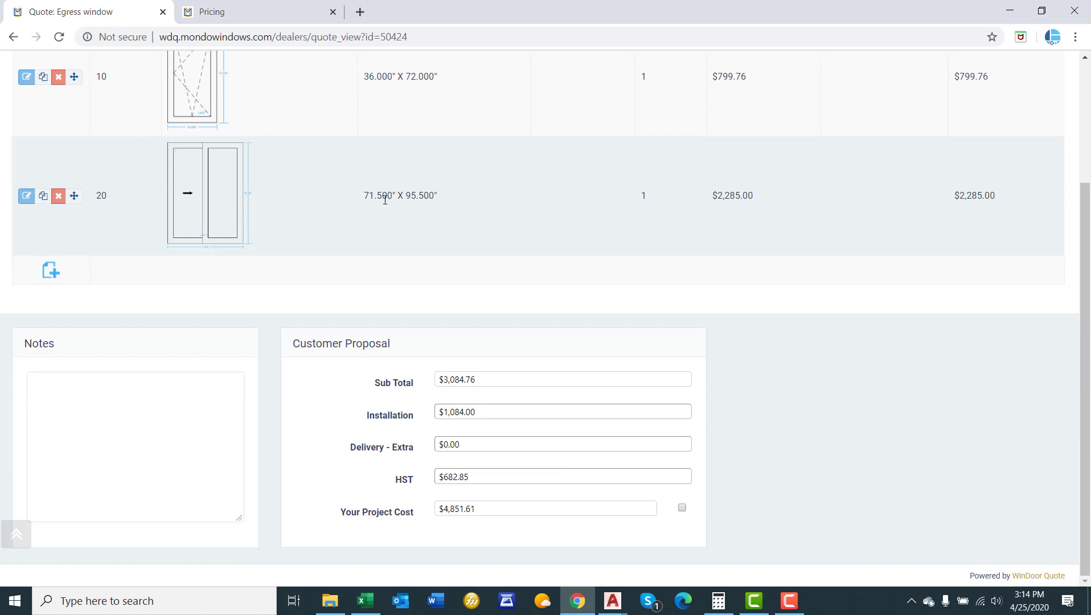
pyautogui.scroll(1, 398, 247)
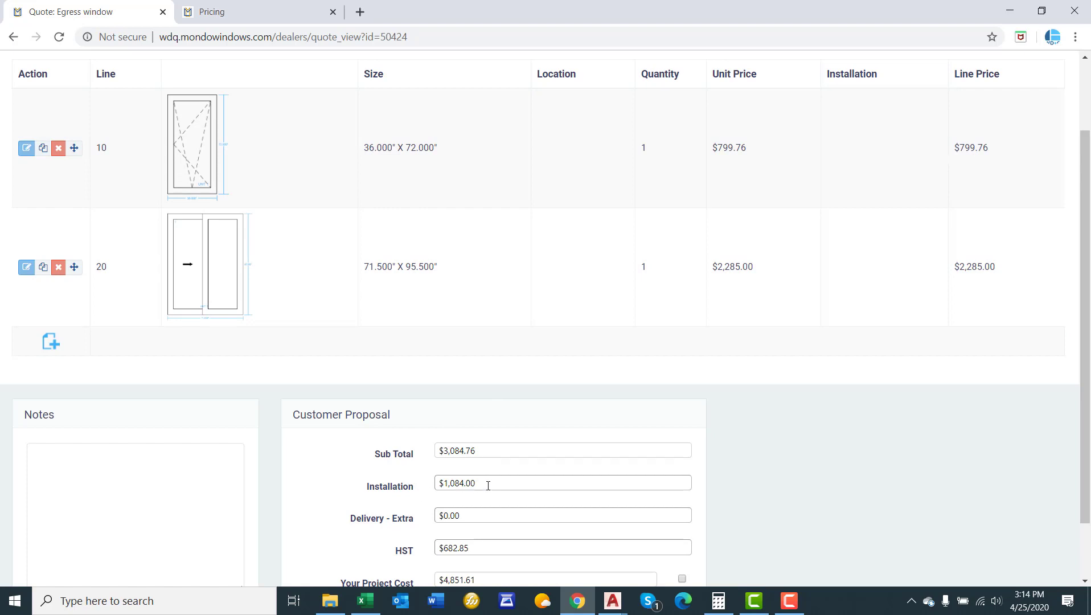
# - Set Installation Pricing back to Itemized - Line in the pricing settings and save the change
pyautogui.click(291, 7)
pyautogui.click(719, 329)
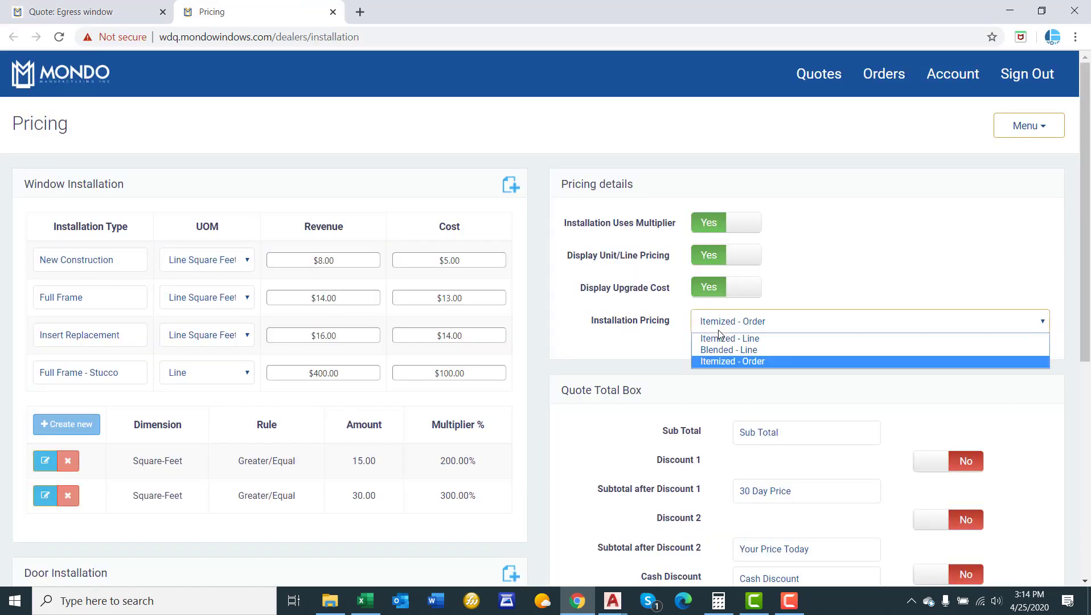
pyautogui.click(720, 339)
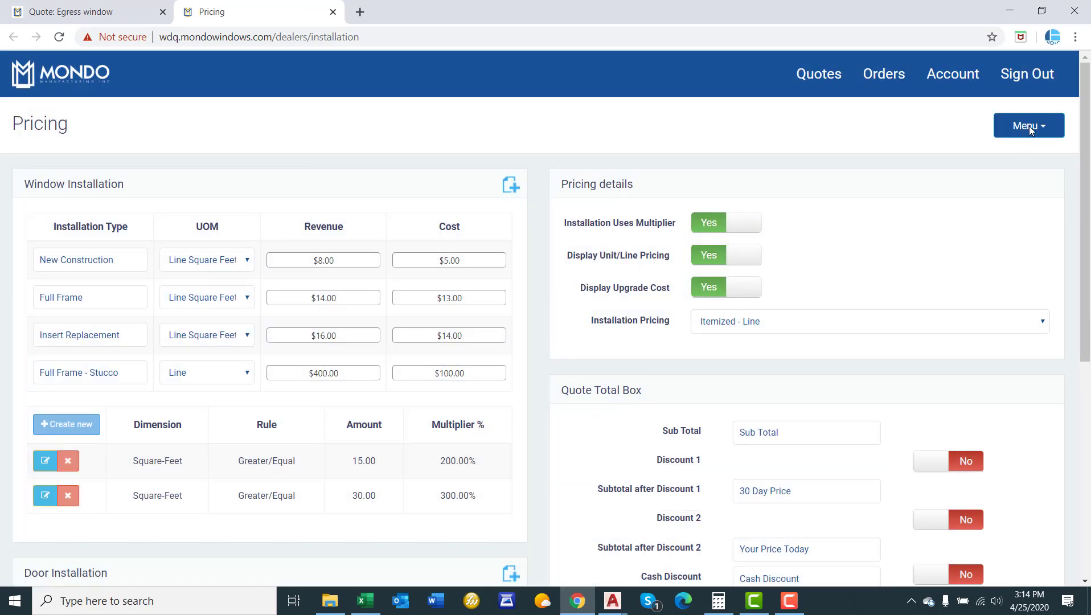
pyautogui.click(1029, 126)
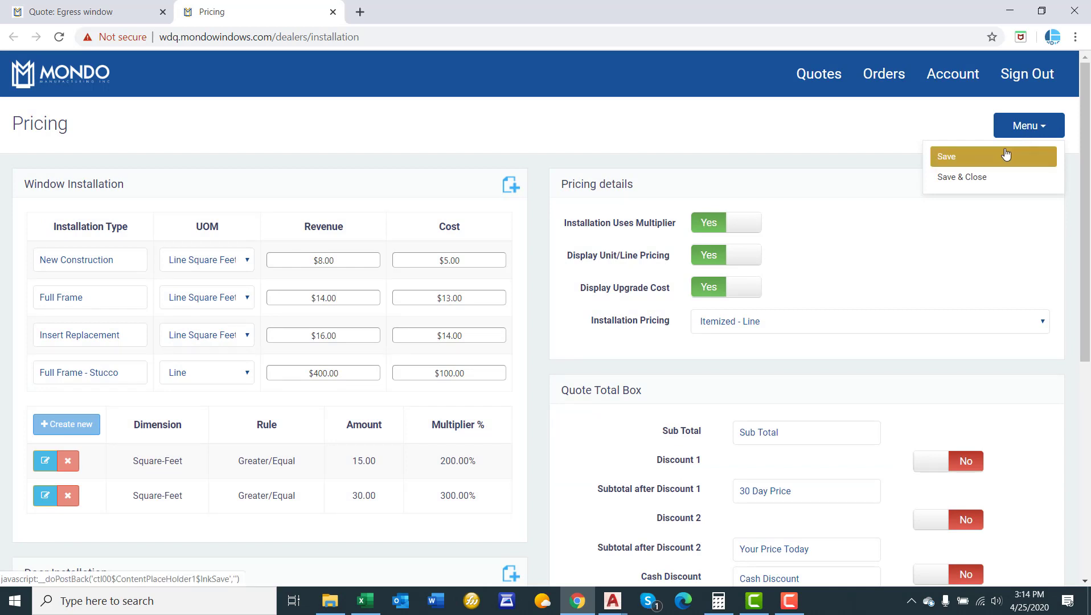
pyautogui.click(1006, 155)
# - Reload the Egress window quote and check the installation amounts per line and in the Customer Proposal
pyautogui.click(71, 11)
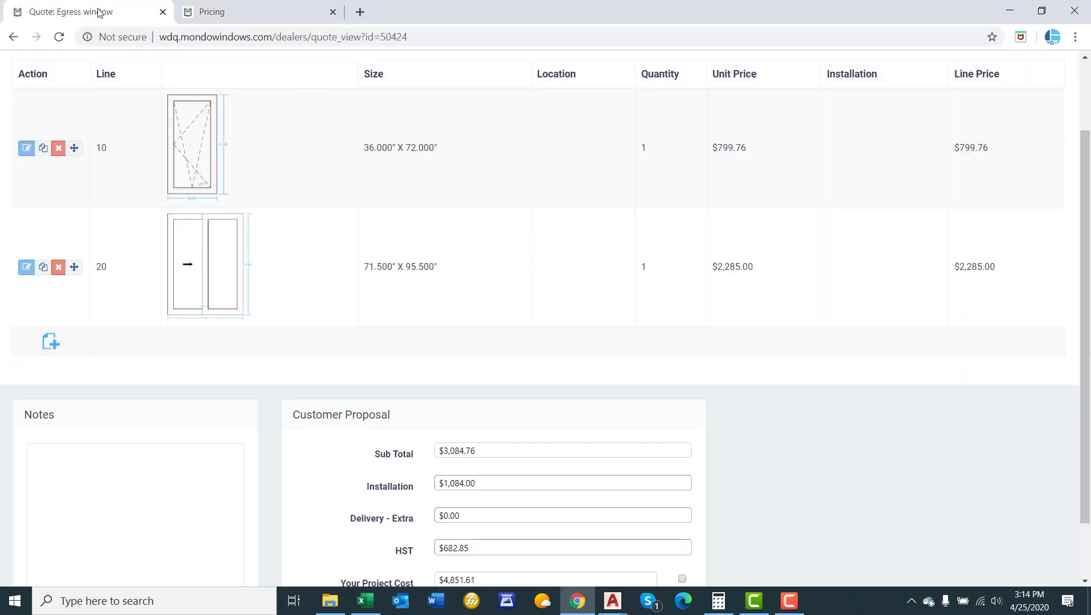
pyautogui.click(59, 38)
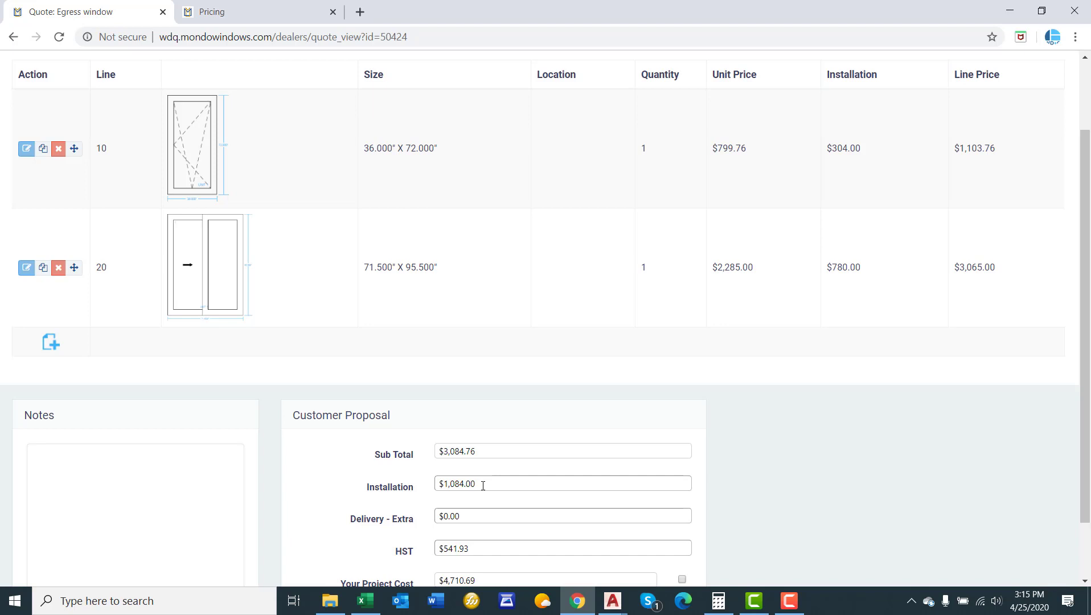
pyautogui.scroll(-1, 483, 486)
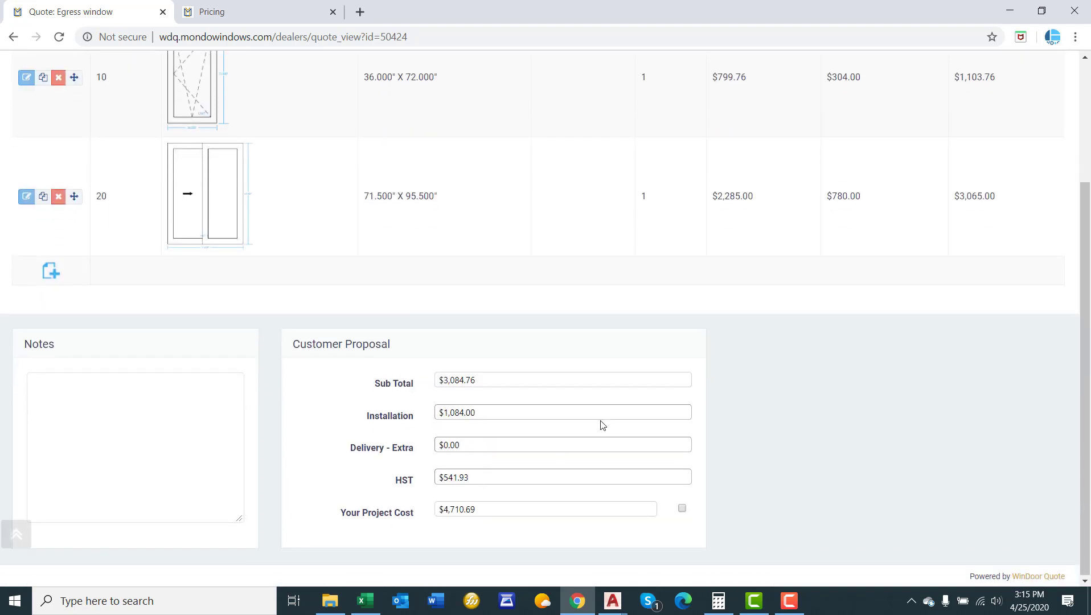